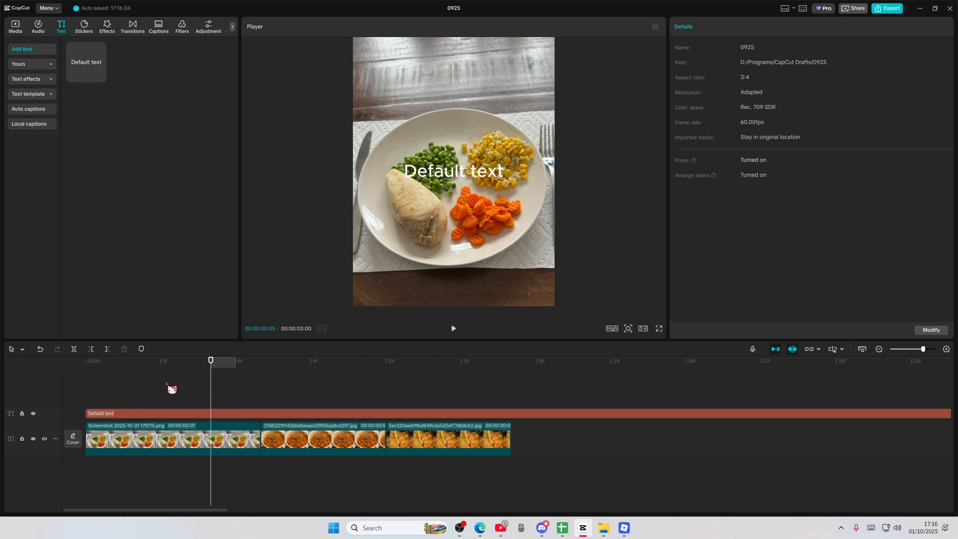
Step: Trim the end of the default text clip so it stops where the first food photo ends, at frame 7
click(237, 390)
click(265, 396)
click(271, 415)
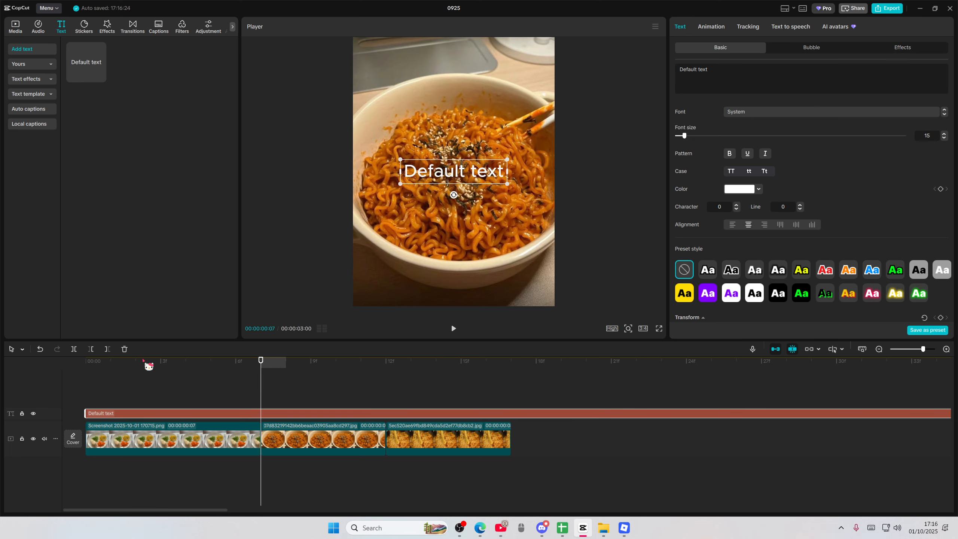
click(107, 349)
click(139, 384)
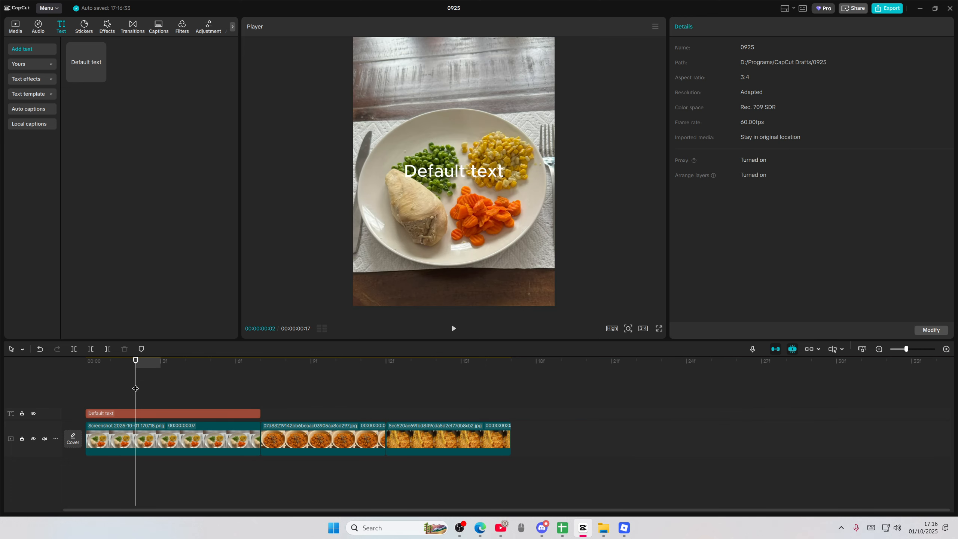
Step: Replace the default text clip's wording with "OTHER PEOPLE'S FOOD"
click(161, 414)
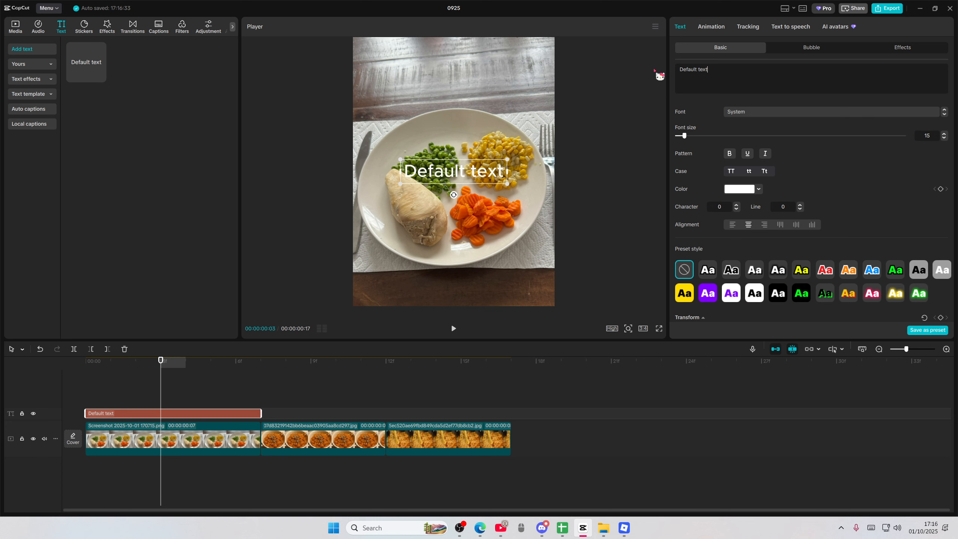
key(ctrl+a)
text(OTHER PEOPLES)
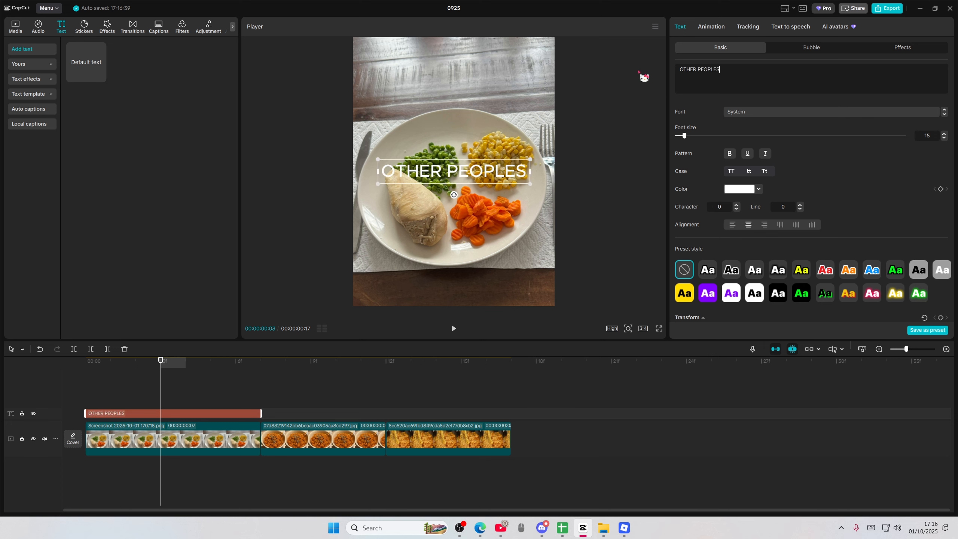
key(BackSpace)
text('S FOOD)
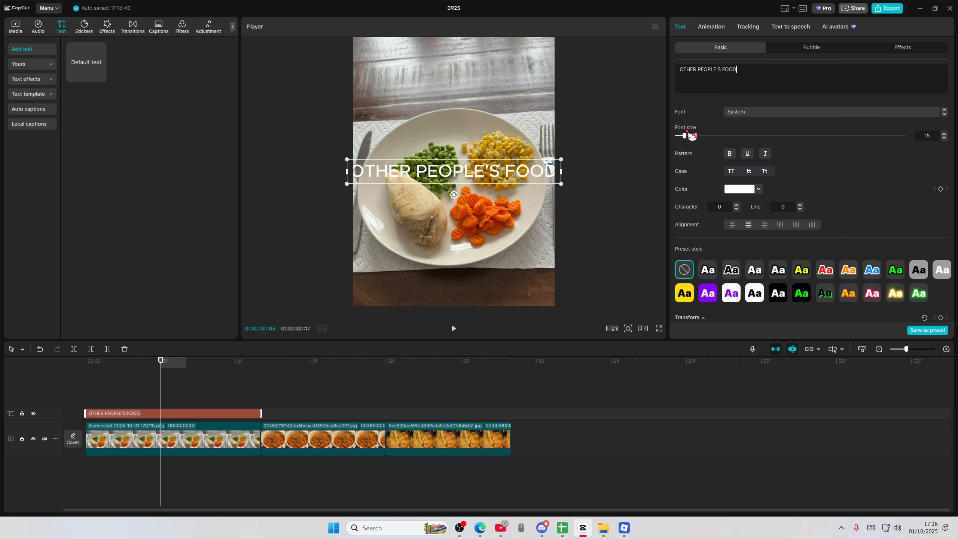
Step: Set the title's font to Montserrat and its font size to 16
drag(687, 132, 683, 134)
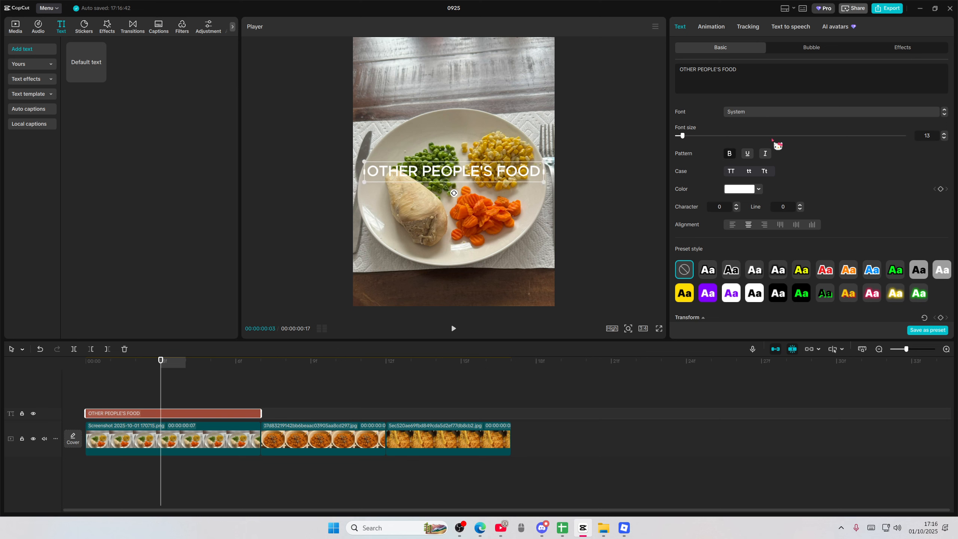
click(767, 112)
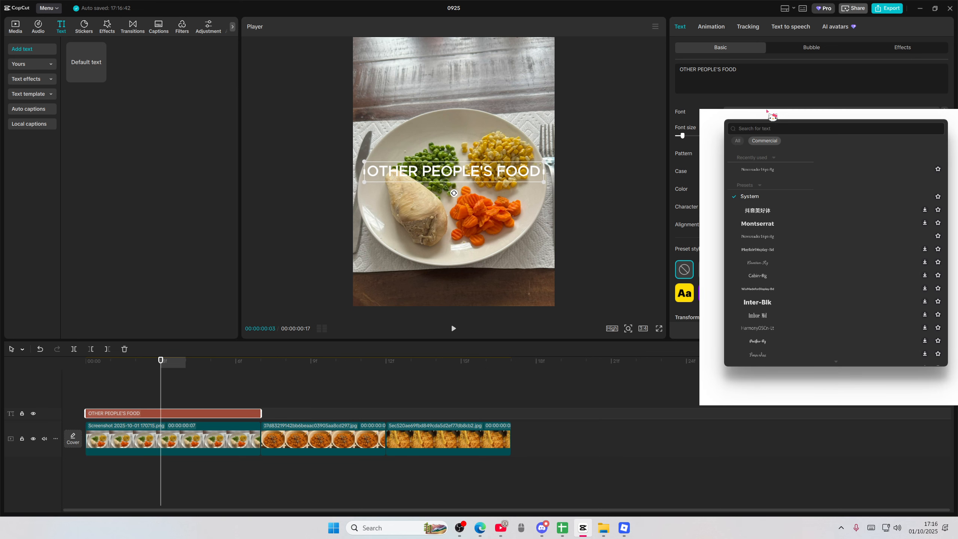
click(772, 223)
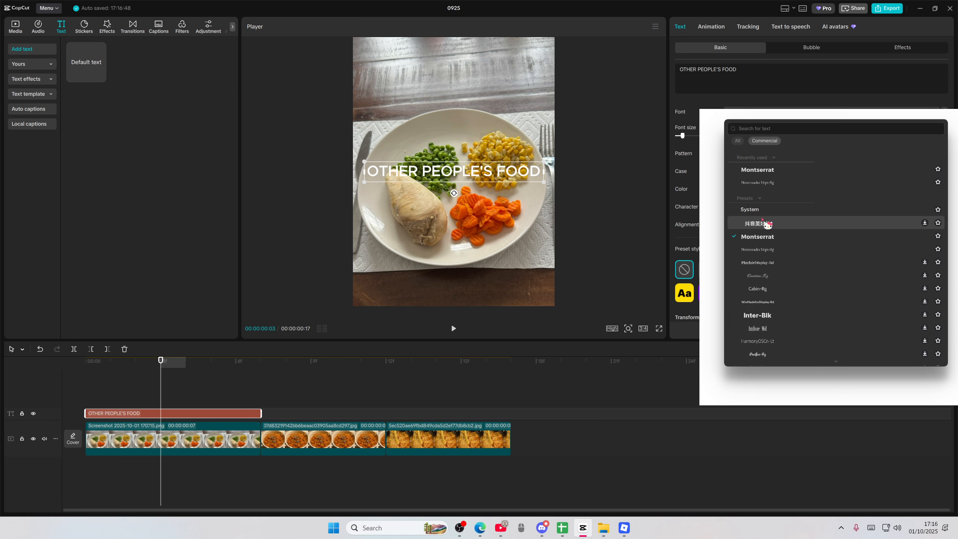
click(766, 238)
drag(691, 135, 686, 139)
Step: Color only the word "FOOD" in the title black
drag(723, 70, 674, 70)
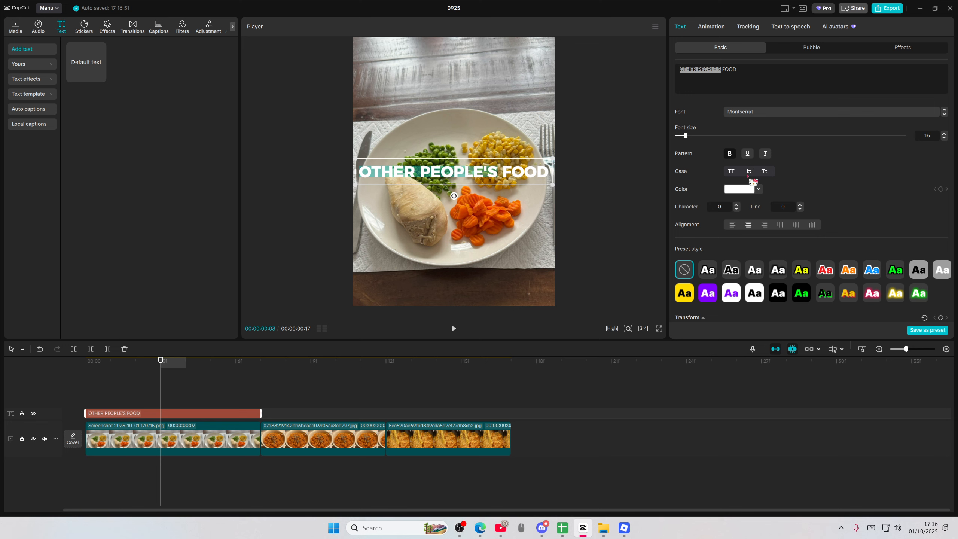
drag(738, 71, 723, 70)
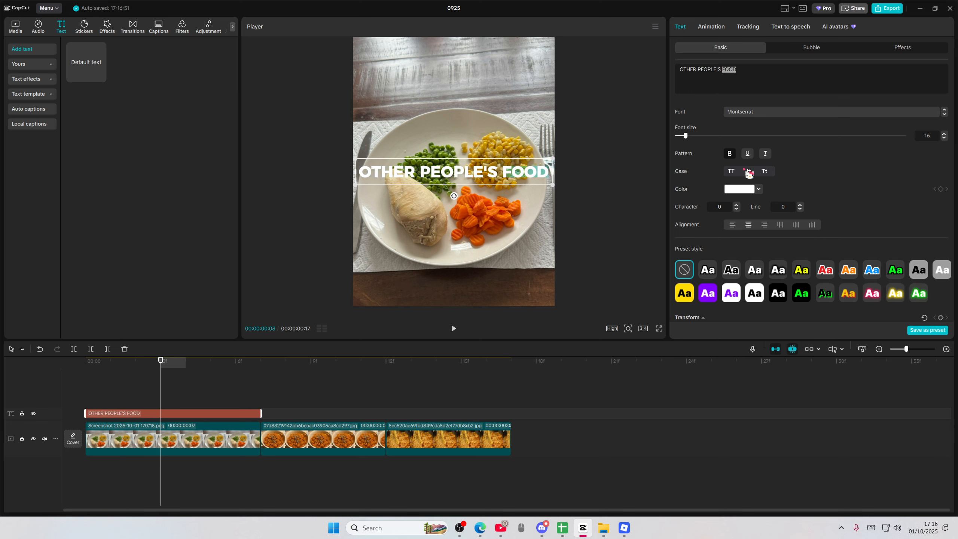
click(742, 188)
drag(723, 237, 677, 266)
click(753, 75)
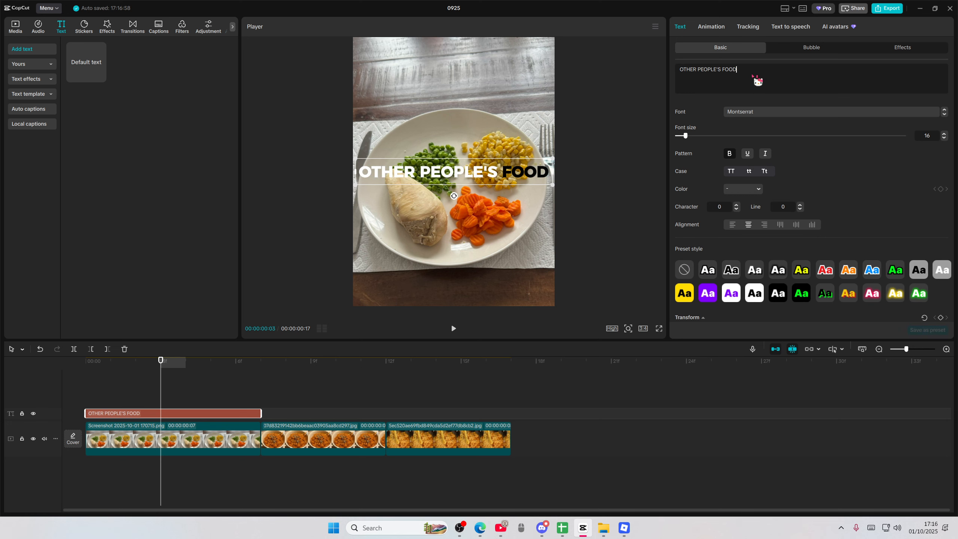
Step: Select the words "OTHER PEOPLE'S", enable the title's glow effect and set the glow color to pure red
drag(721, 70, 667, 75)
scroll(728, 240, down, 5)
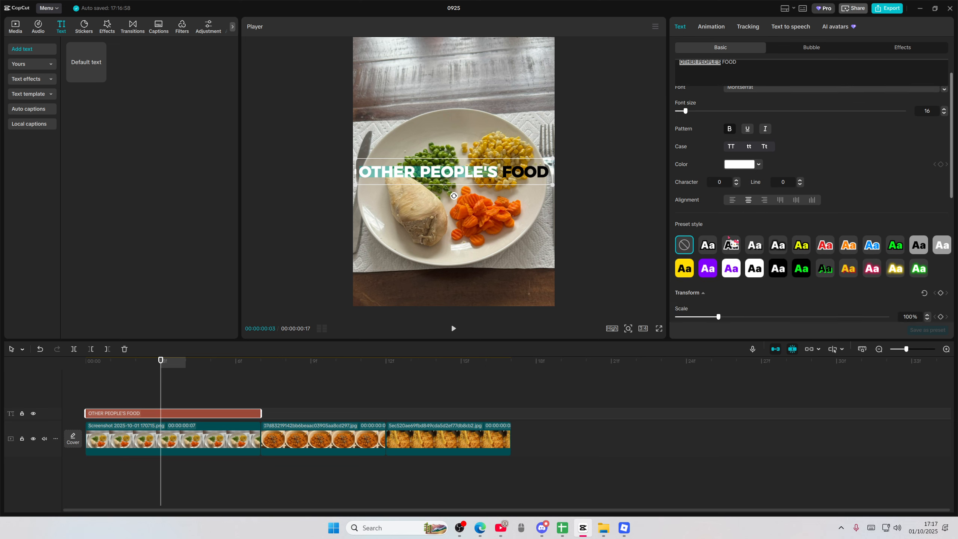
scroll(723, 238, down, 3)
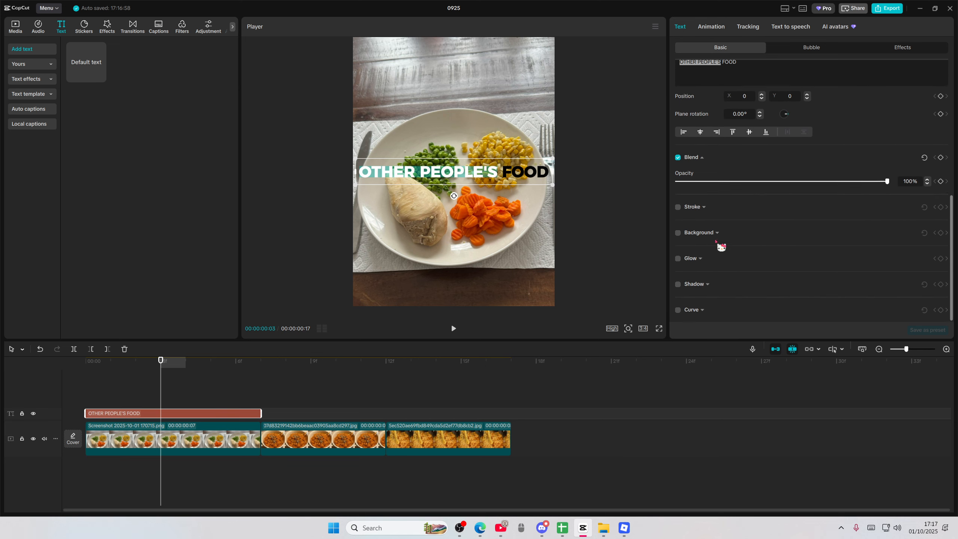
click(678, 260)
click(687, 275)
scroll(693, 272, down, 3)
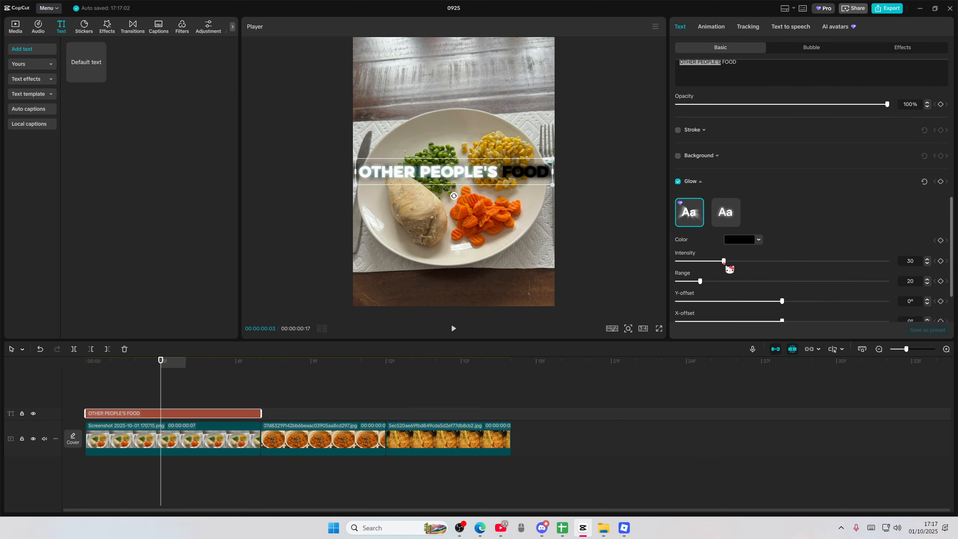
click(728, 242)
drag(738, 268, 807, 253)
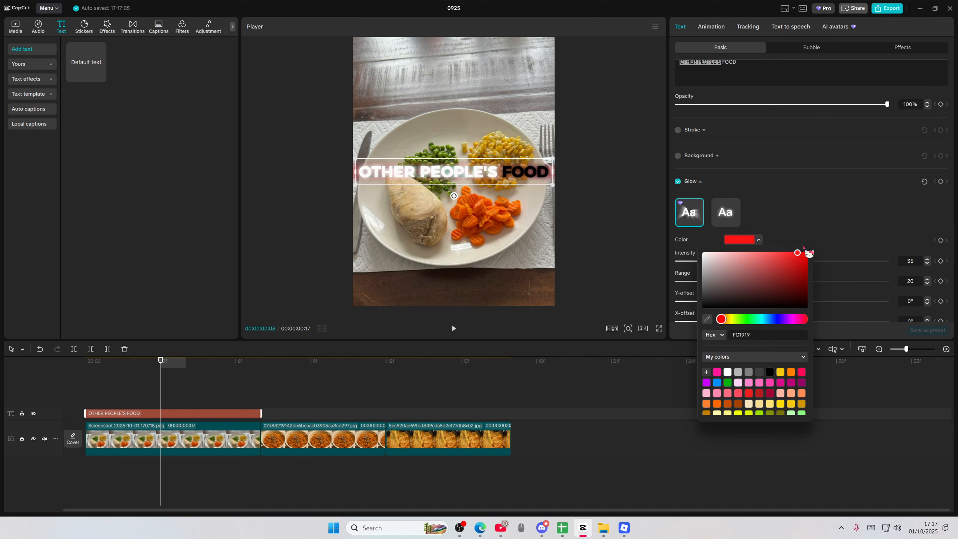
click(809, 198)
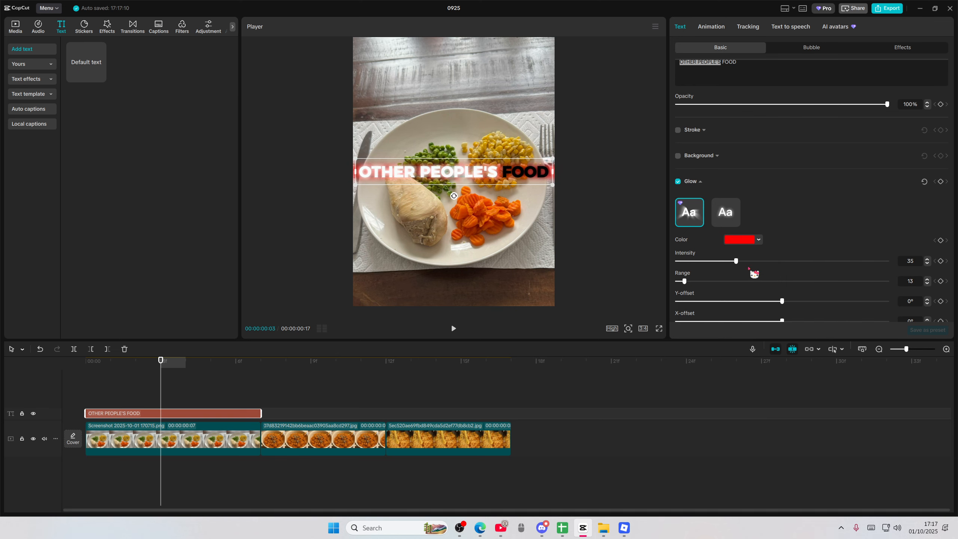
Step: Switch the title's glow to the second style, with intensity 57 and range 46
drag(736, 261, 840, 260)
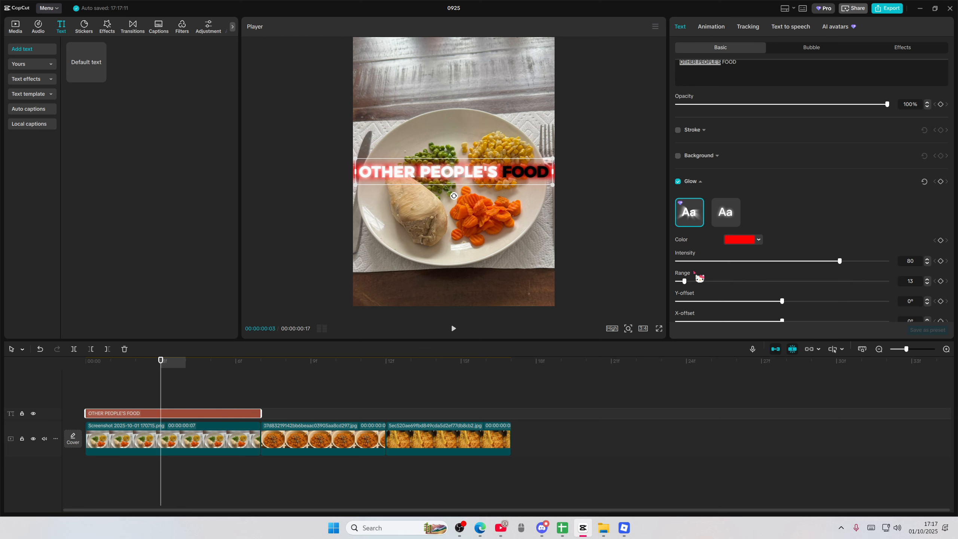
click(722, 218)
drag(733, 264, 810, 274)
mouse_move(747, 281)
mouse_down()
mouse_move(690, 280)
mouse_move(815, 289)
mouse_move(761, 290)
mouse_up()
drag(820, 265, 788, 268)
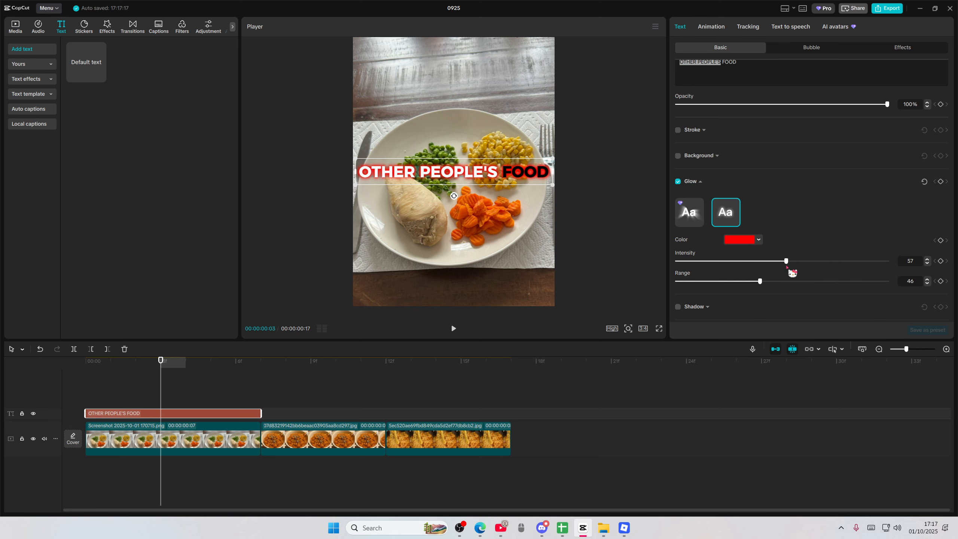
click(154, 397)
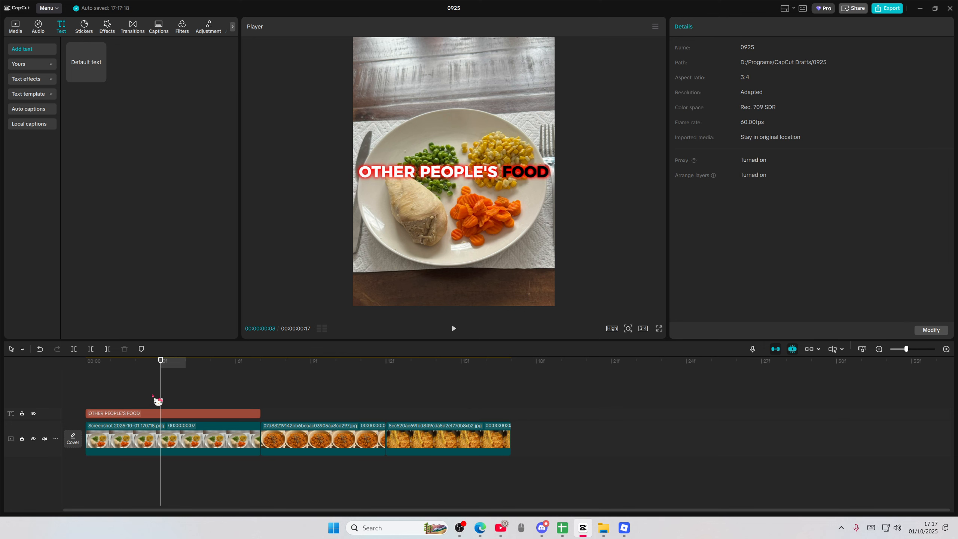
Step: Duplicate the styled title clip and place the copy on the same text track, spanning exactly the second photo
click(189, 414)
key(ctrl+c)
key(ctrl+v)
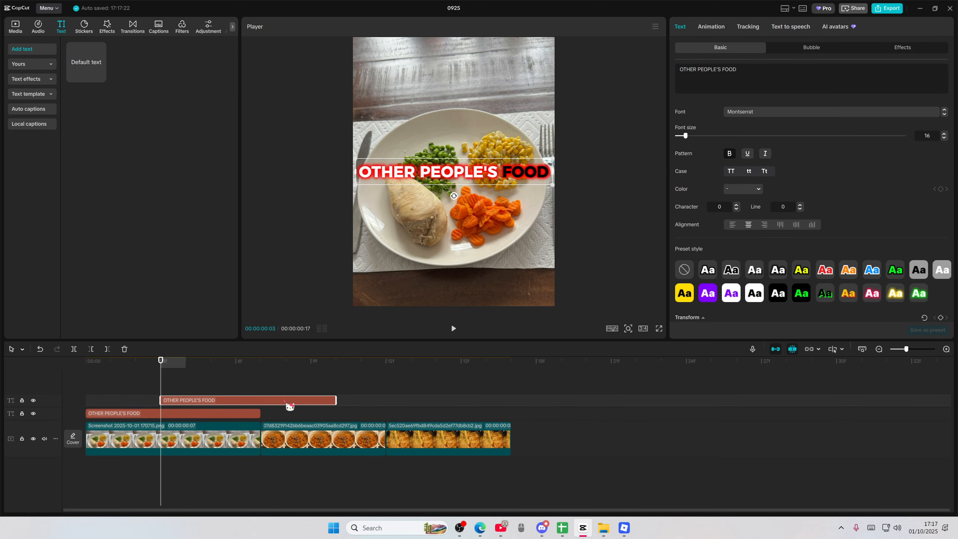
drag(291, 400, 385, 414)
click(346, 390)
Step: Change the wording of the title over the second photo to "MY FOOD", keeping the black color on "FOOD"
click(344, 414)
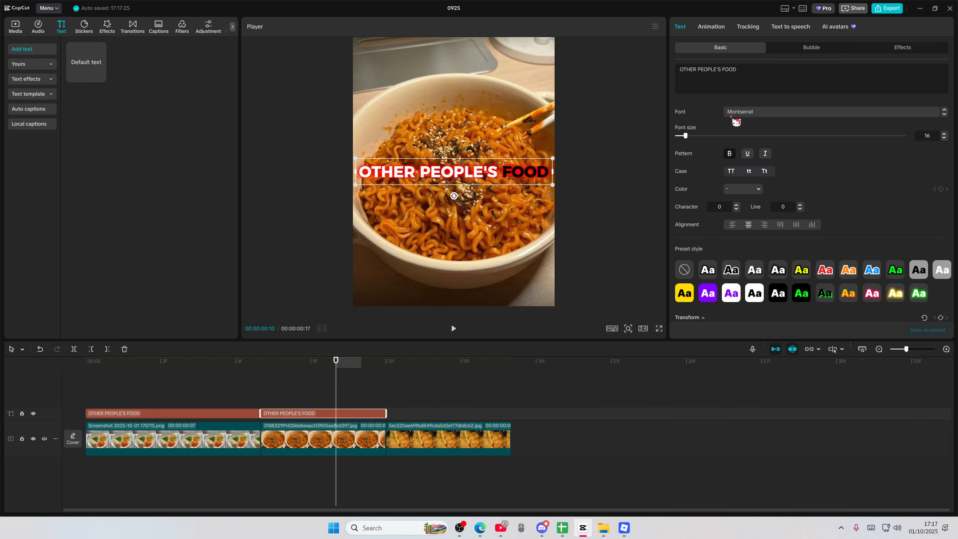
drag(722, 71, 640, 72)
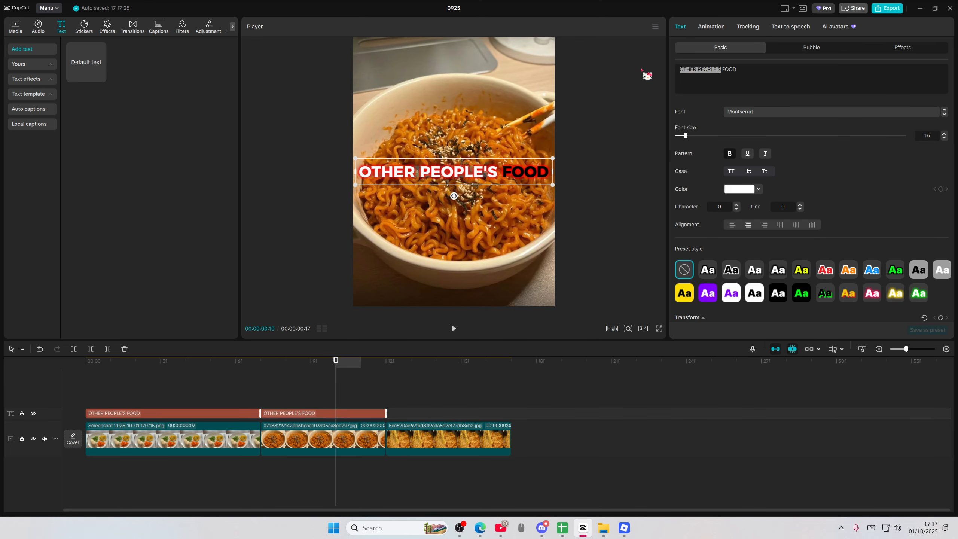
text(MYU)
key(BackSpace)
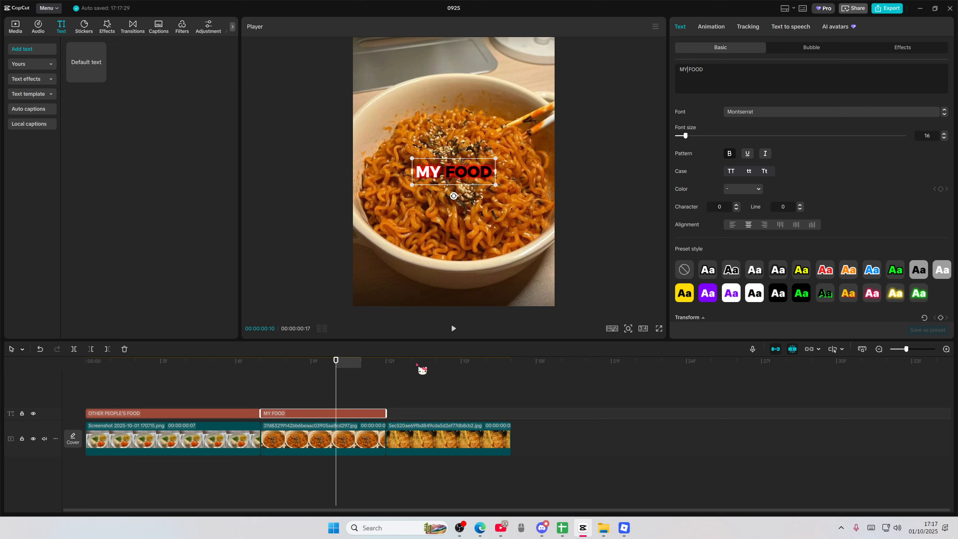
Step: Move the "OTHER PEOPLE'S FOOD" title up above the plate in the first photo and shrink it slightly
drag(264, 393, 294, 405)
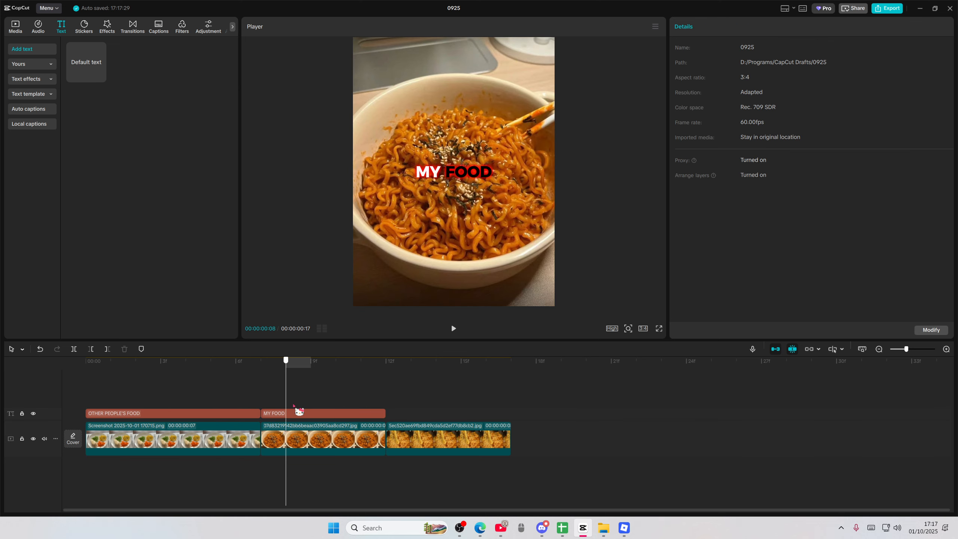
click(214, 412)
click(223, 381)
click(214, 412)
drag(429, 171, 429, 82)
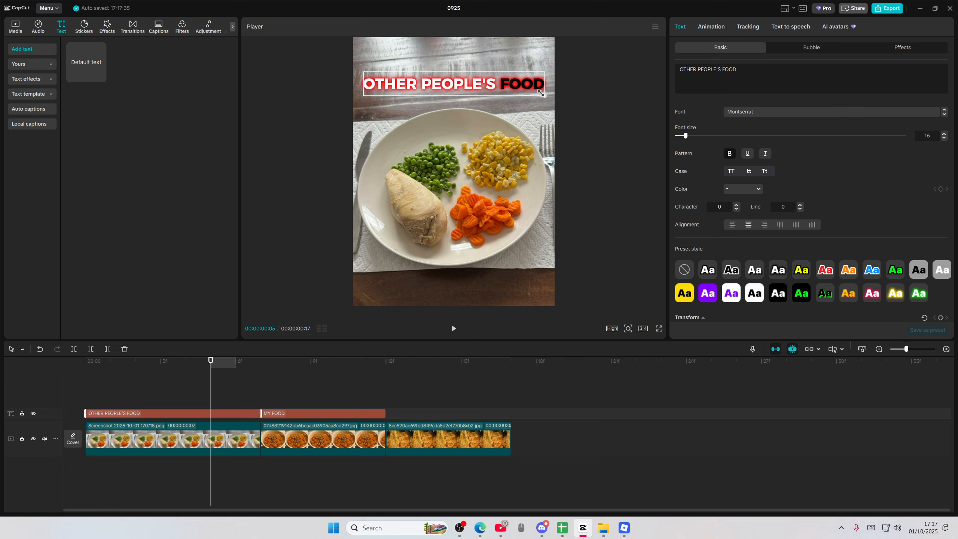
Step: Move the "MY FOOD" title up above the bowl in the second photo
click(286, 372)
click(304, 412)
drag(460, 166, 460, 54)
Step: Add the "Unique skull face green screen edit.mp4" clip on a track above the titles, starting at the beginning of the timeline
click(22, 23)
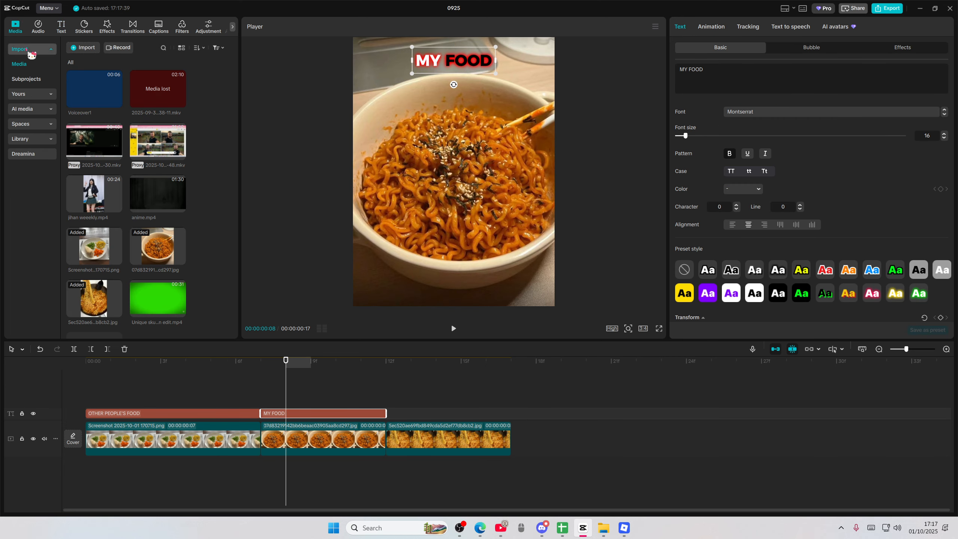
drag(181, 309, 261, 396)
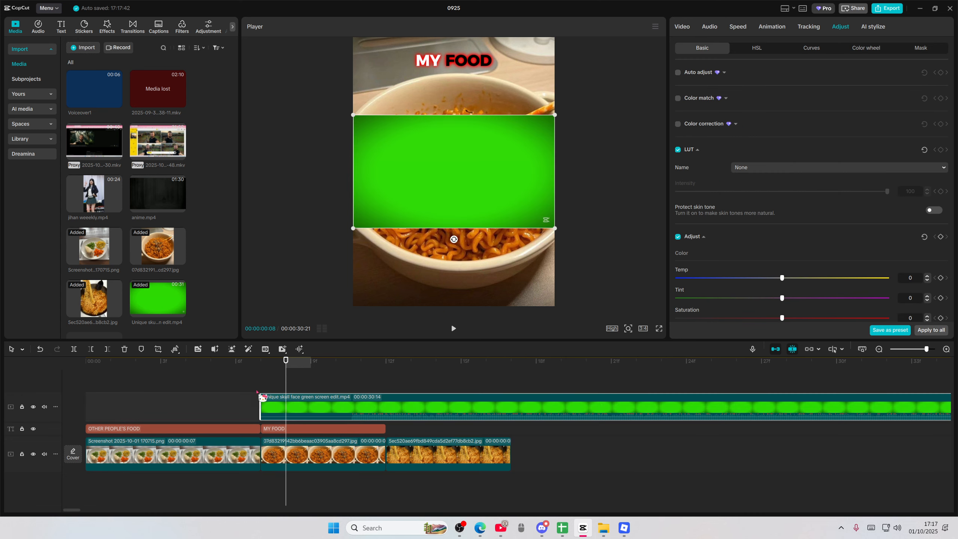
drag(355, 389, 449, 379)
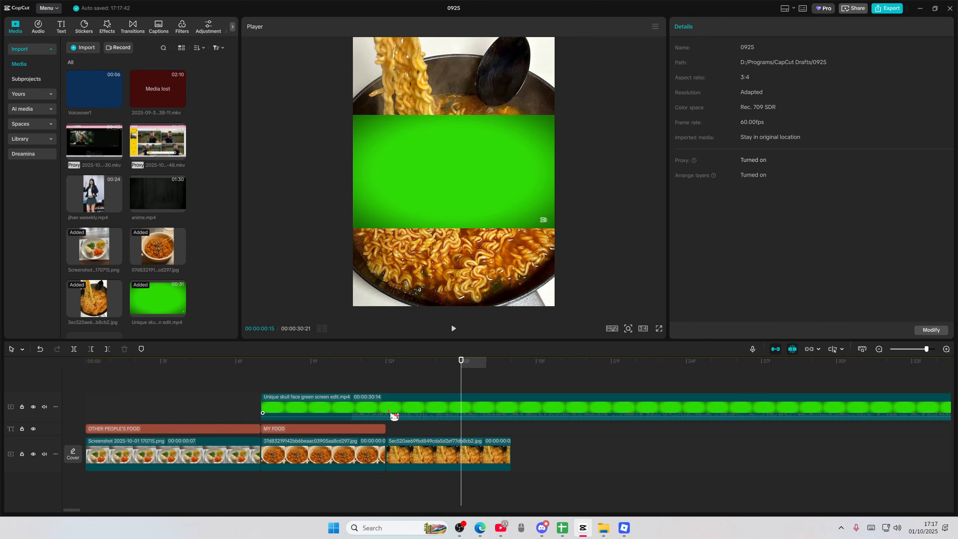
drag(392, 413, 217, 413)
Step: Cut away the opening part of the green-screen skull clip, leaving its final 13 seconds 27 frames
click(880, 349)
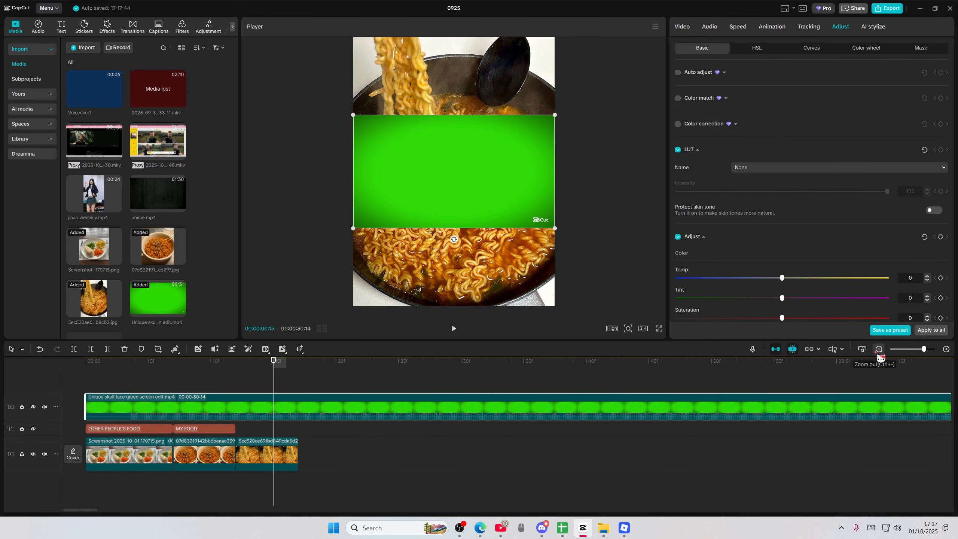
click(880, 350)
click(450, 383)
drag(449, 389, 842, 381)
click(880, 349)
click(885, 353)
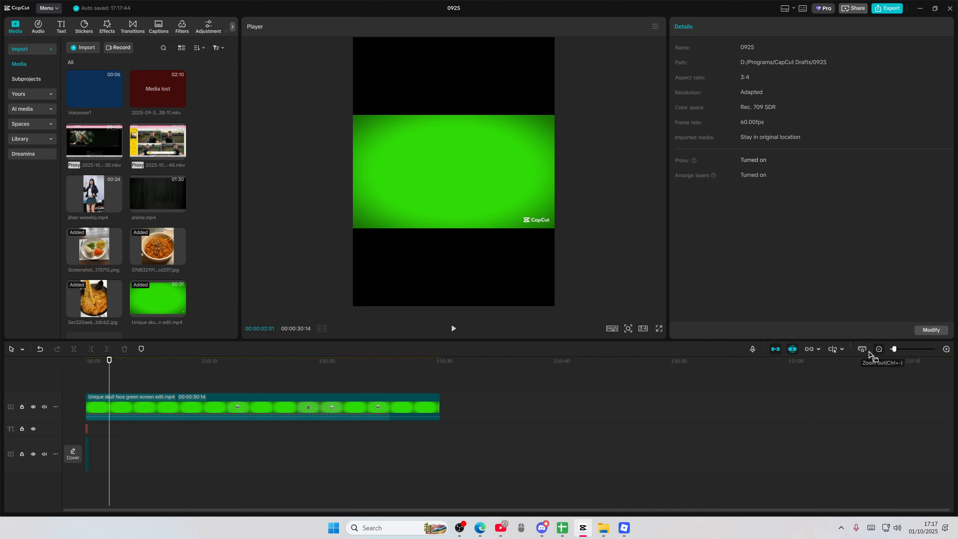
drag(379, 372, 283, 380)
click(279, 407)
click(91, 349)
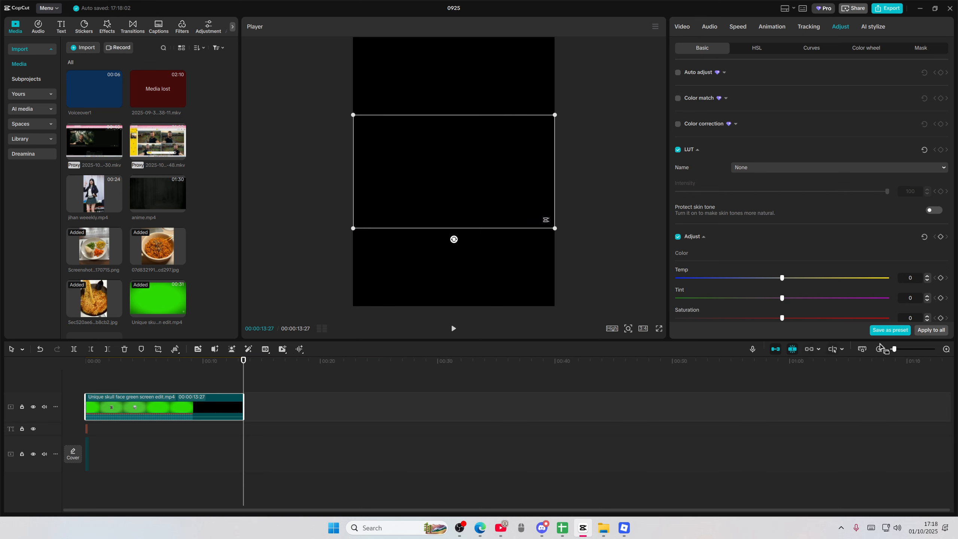
Step: Trim the end of the green-screen skull clip at frame 17, where the last photo ends
click(948, 351)
click(948, 351)
click(102, 386)
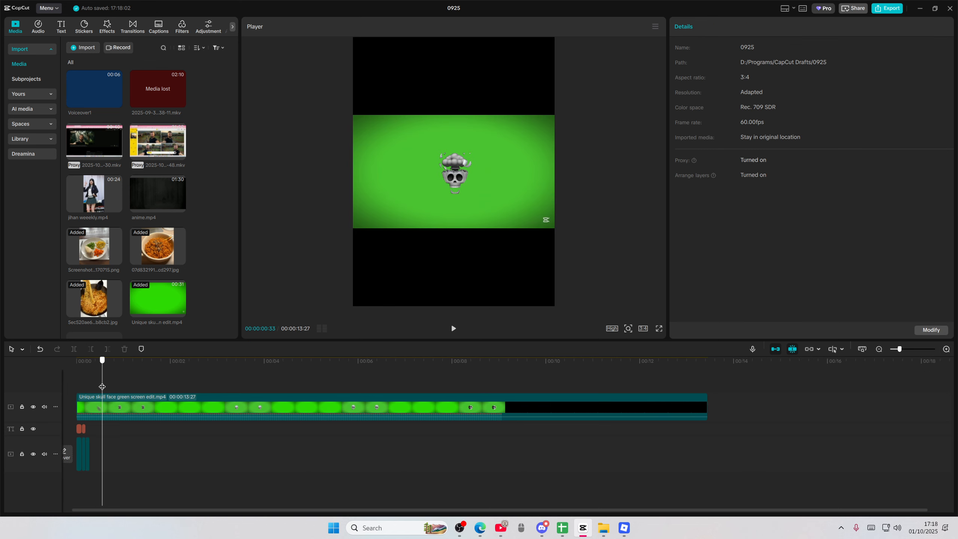
mouse_move(102, 386)
mouse_down()
mouse_move(91, 389)
mouse_move(99, 391)
mouse_up()
click(126, 417)
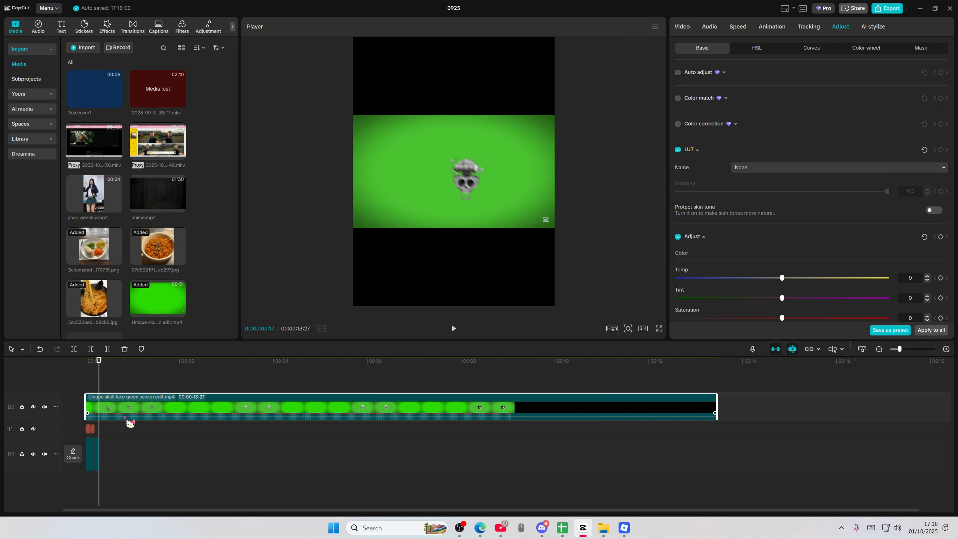
click(107, 349)
Step: Move the green-screen skull clip along its track so it starts together with the second photo
click(946, 349)
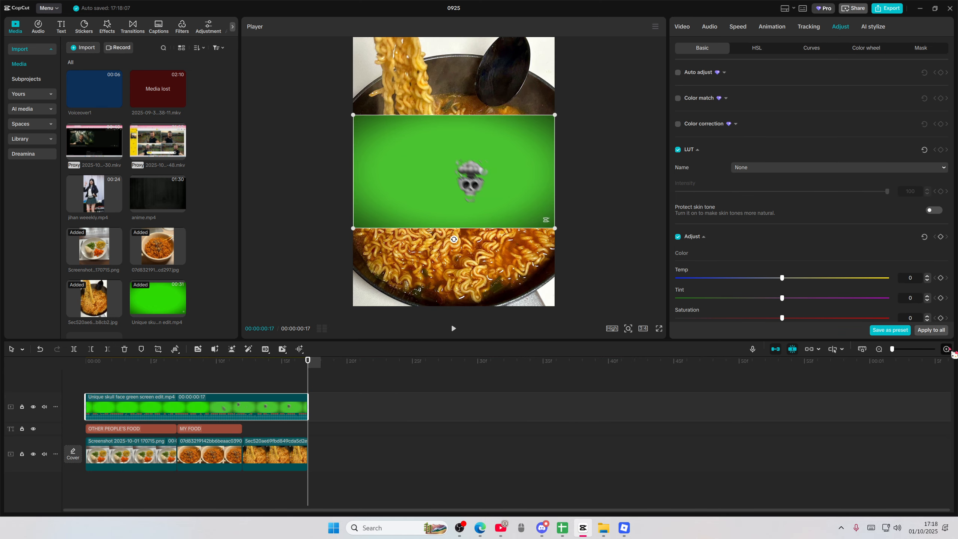
click(947, 349)
drag(373, 396, 522, 414)
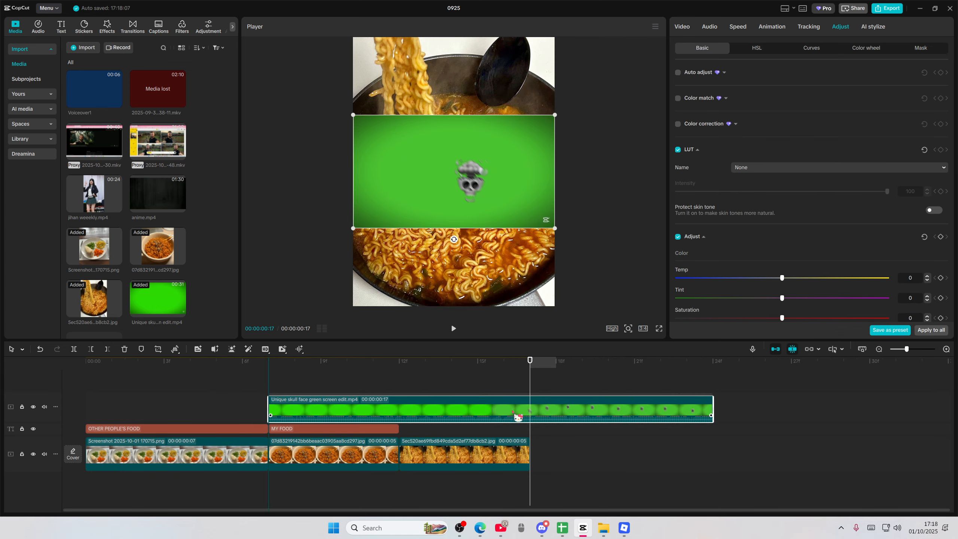
Step: Cut more of the green-screen skull clip's opening, leaving its last 10 frames, and align its start with the second photo
click(321, 388)
drag(321, 388, 437, 384)
click(280, 407)
click(338, 378)
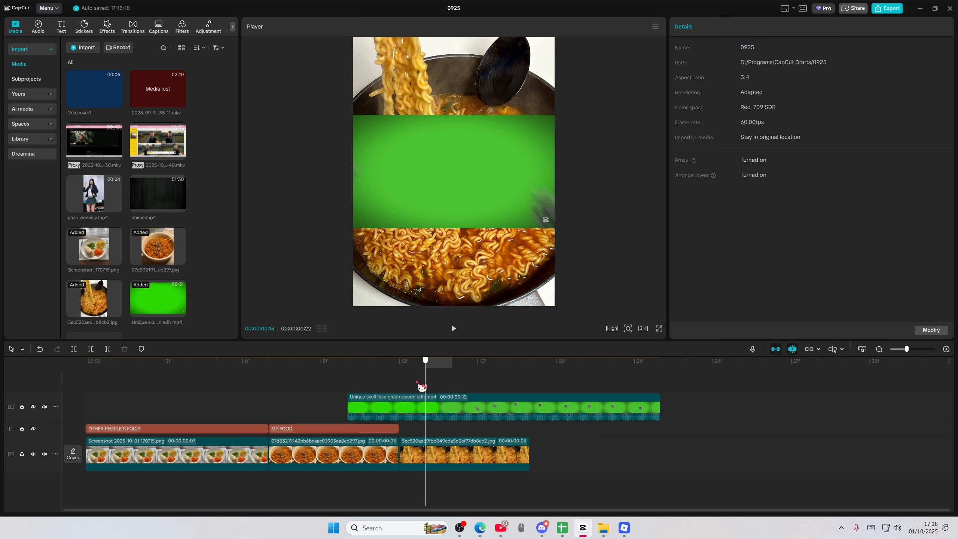
drag(428, 390, 402, 389)
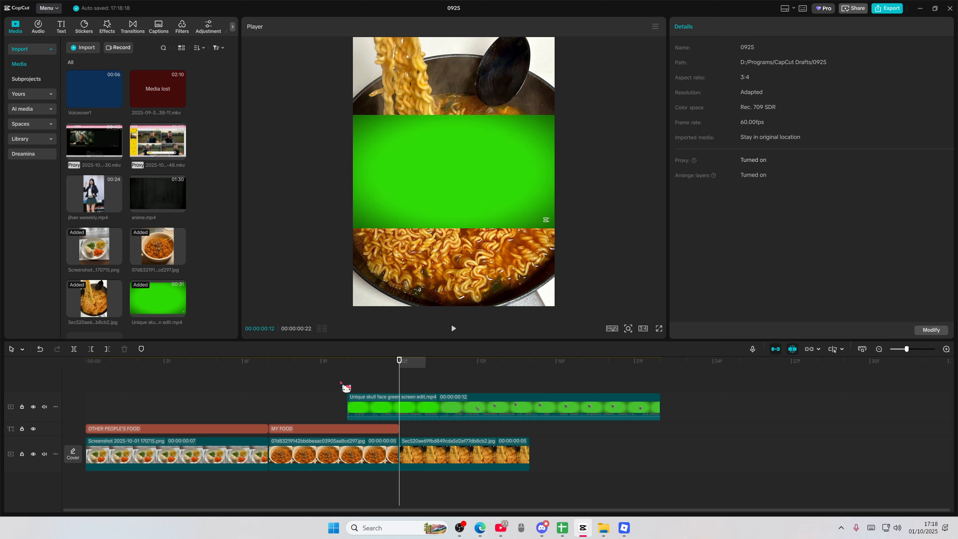
click(91, 349)
click(425, 408)
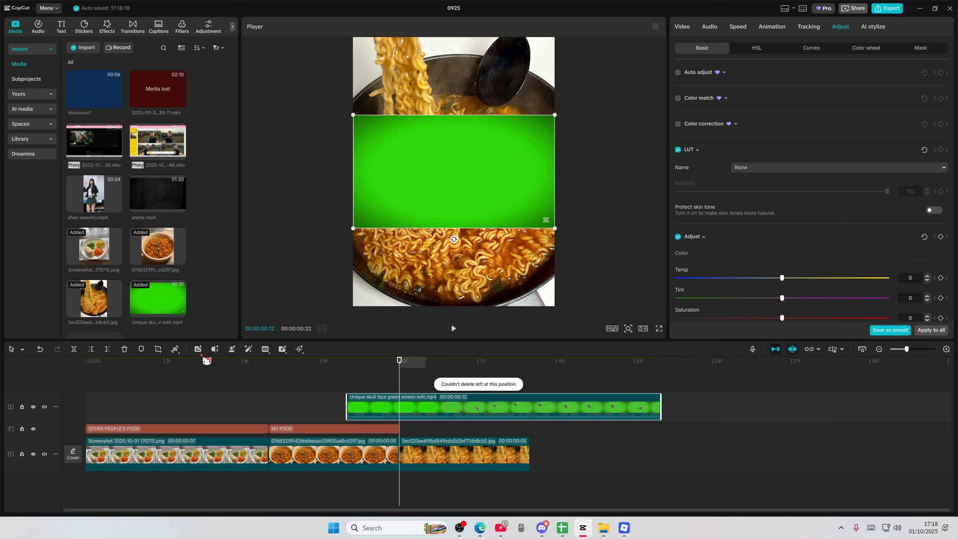
click(90, 349)
drag(432, 403, 319, 415)
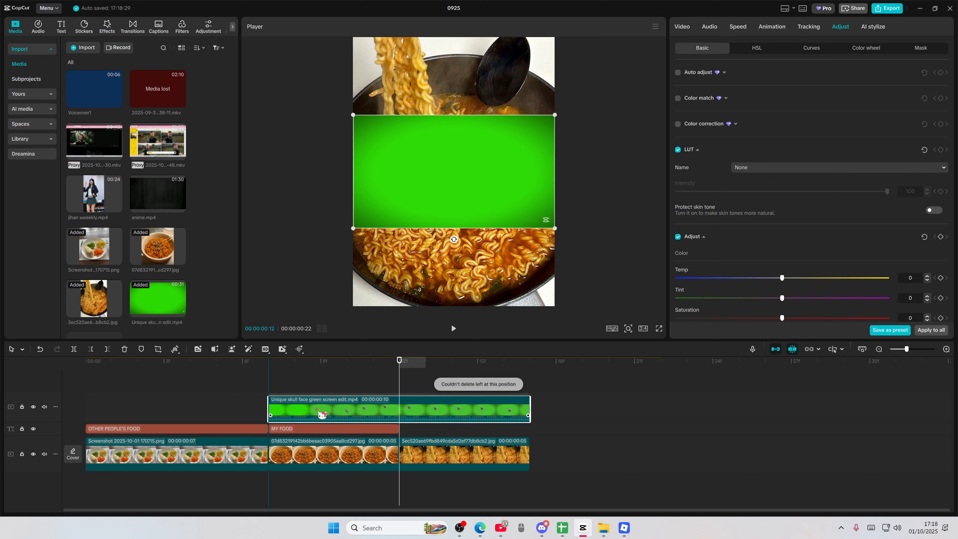
Step: Step through the skull clip's opening frames, trim one frame off its start, and realign it with the second photo's start
click(283, 383)
key(Up)
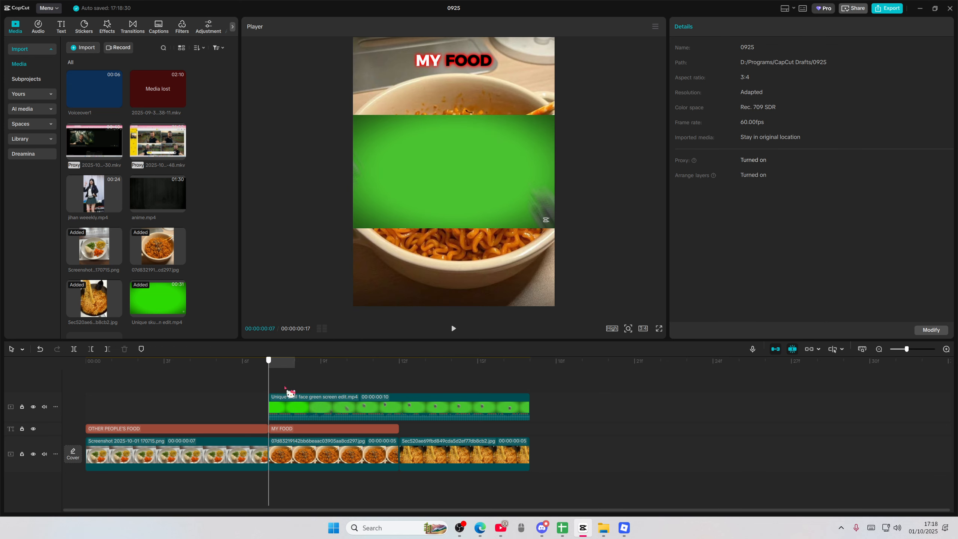
key(Right)
key(Right)
key(Right)
key(Right)
key(Right)
key(Left)
key(Left)
key(Left)
key(Left)
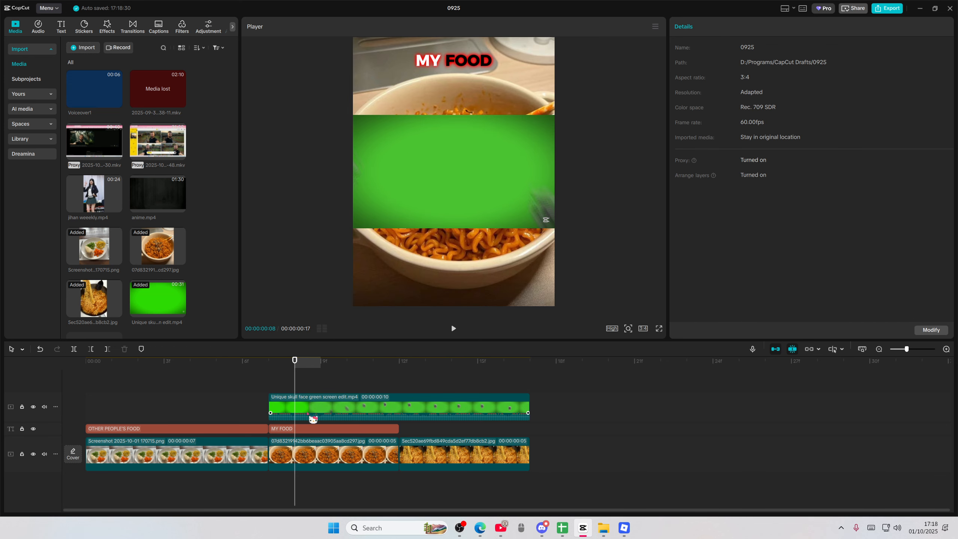
click(313, 417)
click(737, 26)
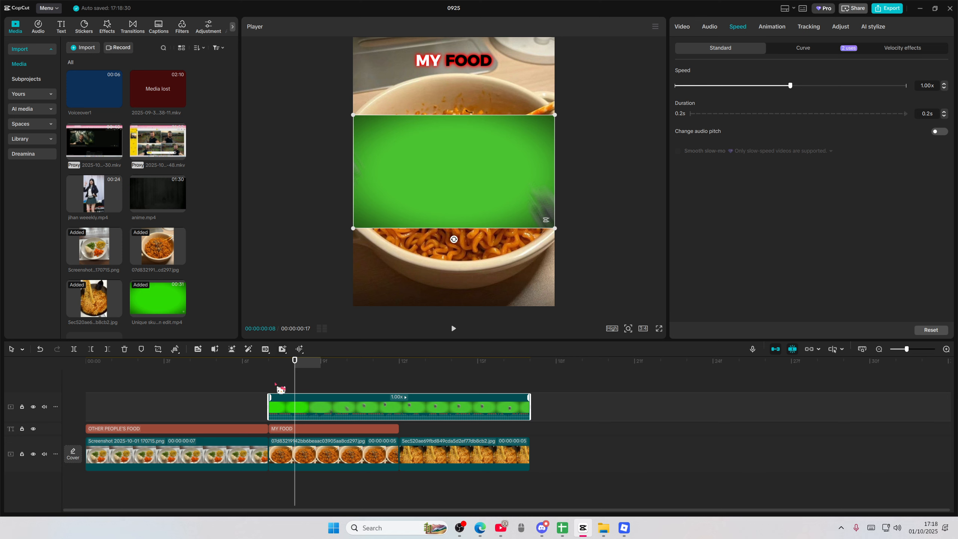
drag(271, 405, 303, 410)
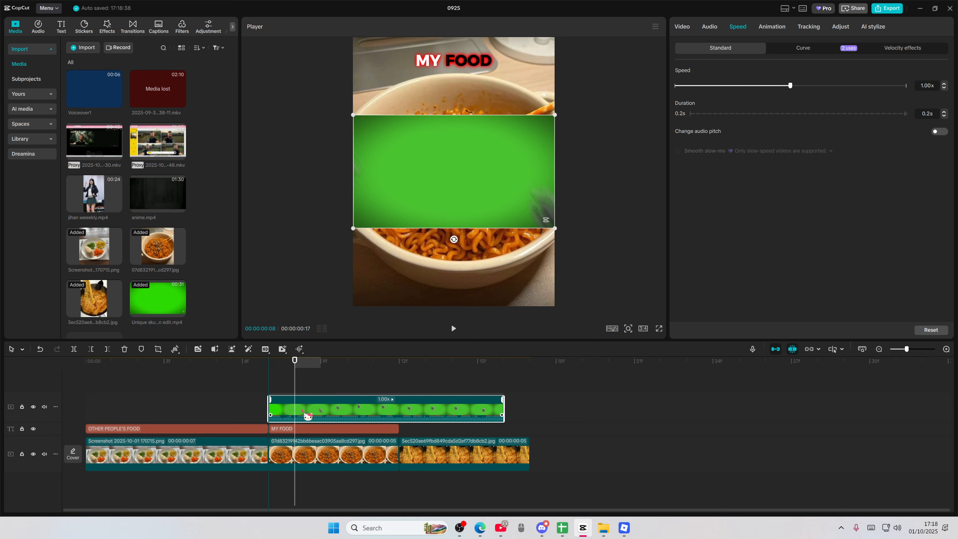
Step: Speed up the green-screen skull clip to 1.54x and check its frames over the second photo
drag(805, 85, 897, 92)
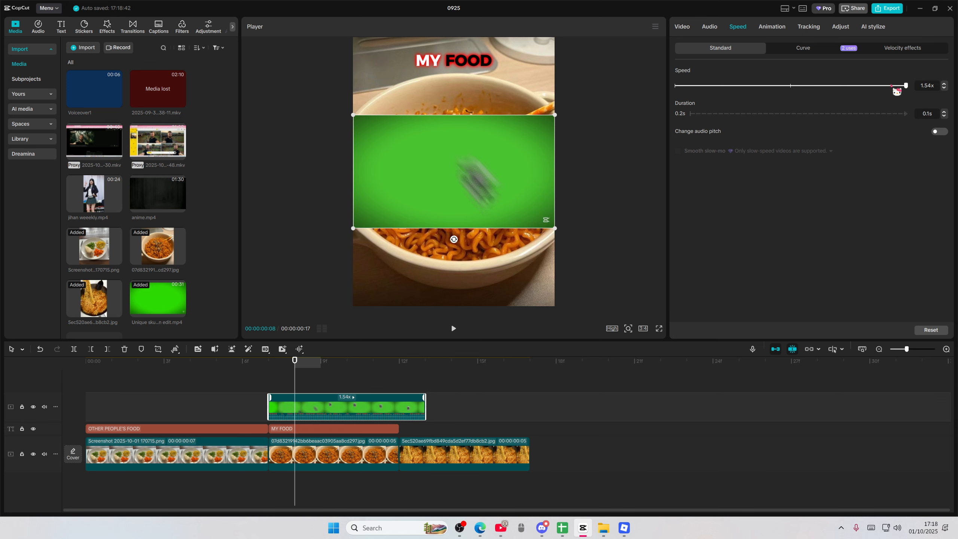
click(345, 391)
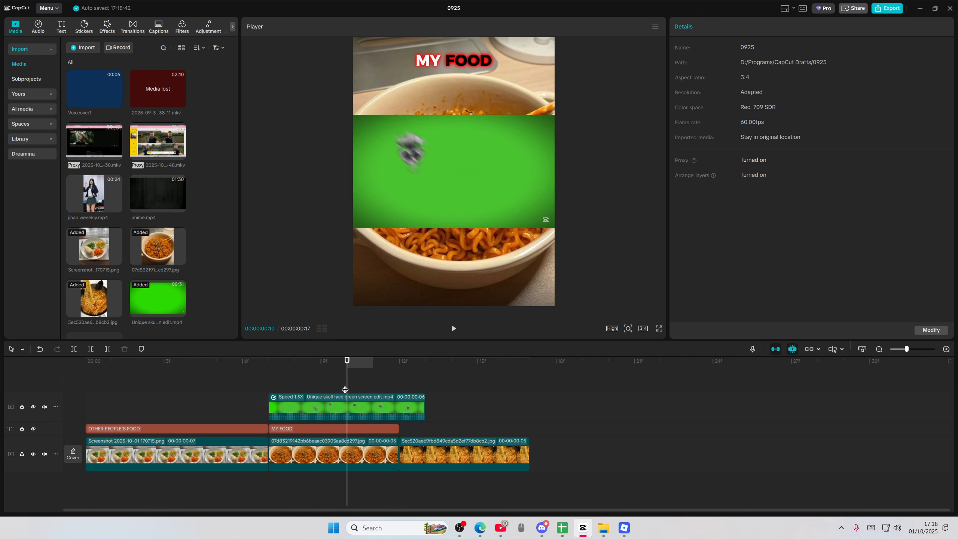
click(269, 391)
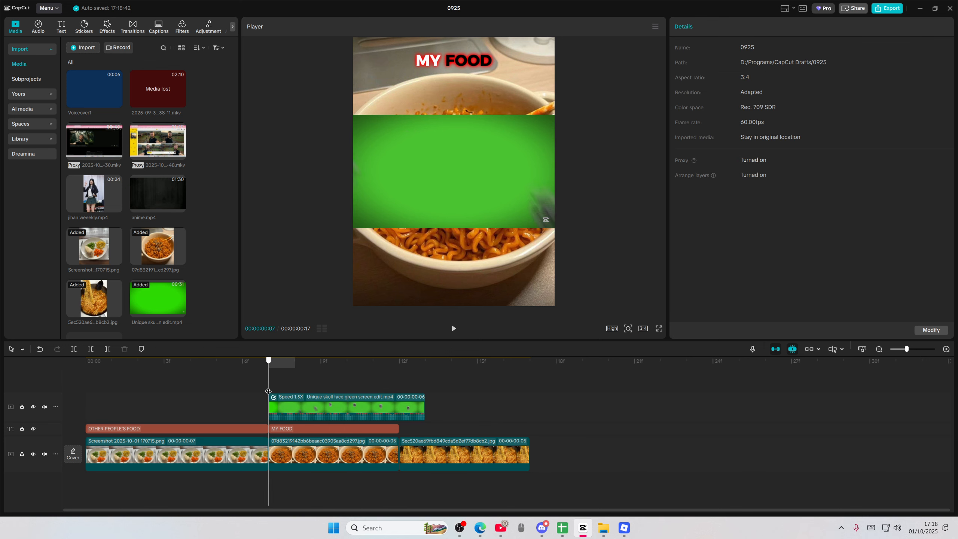
Step: Mute the skull clip's track and the photo track, and play back the edit
click(45, 407)
click(44, 454)
key(space)
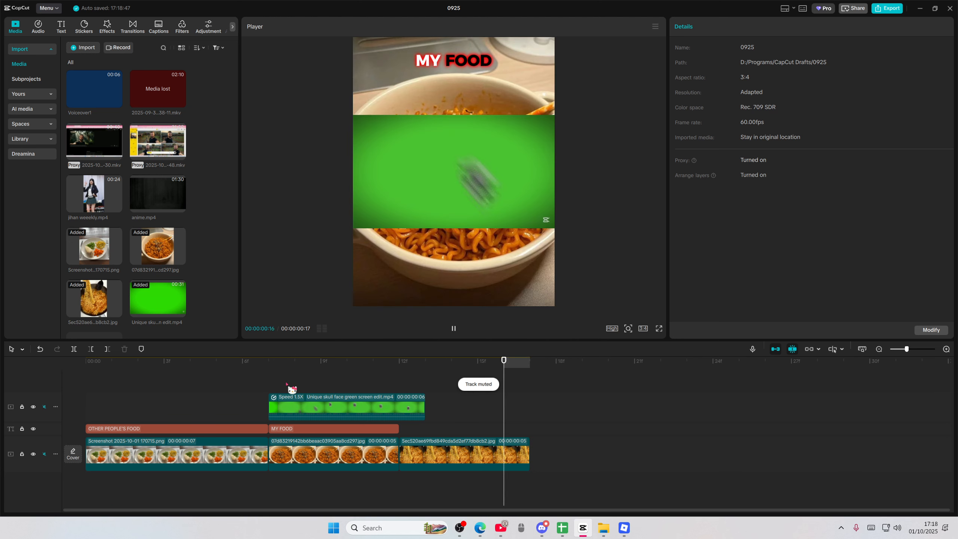
click(289, 385)
click(258, 388)
key(Left)
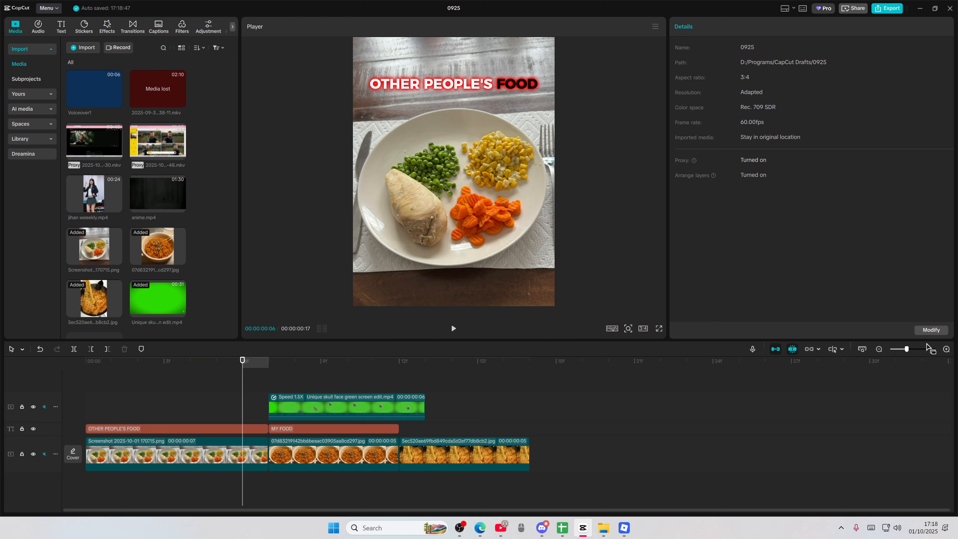
Step: Move the second and third photos, MY FOOD title and skull clip later, and extend the first photo and its title to 15 frames
click(881, 350)
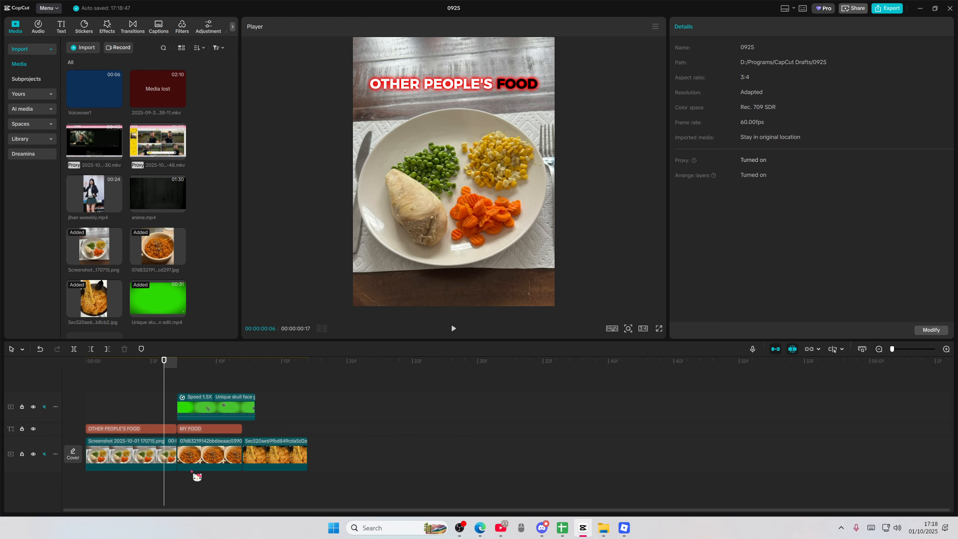
drag(130, 407, 174, 450)
click(365, 470)
drag(365, 471, 221, 459)
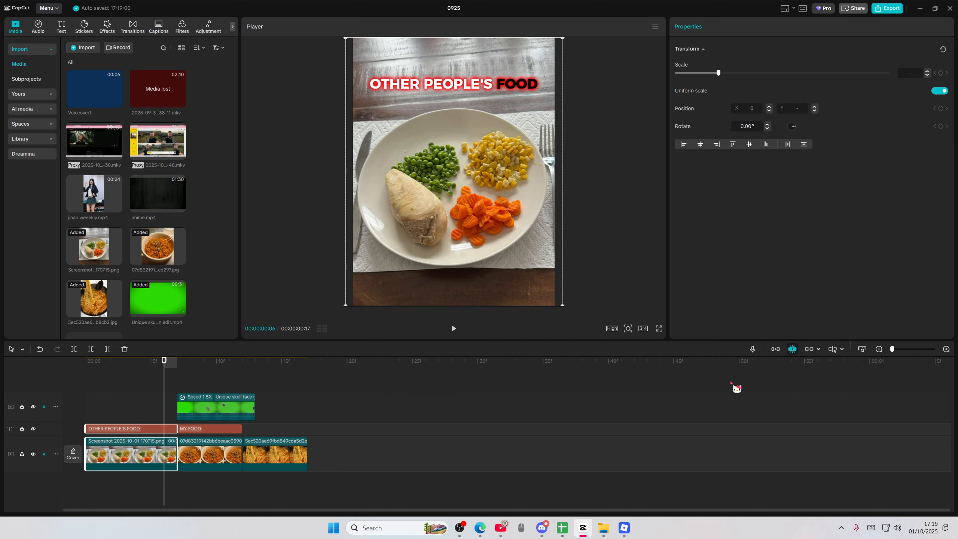
drag(355, 465, 182, 406)
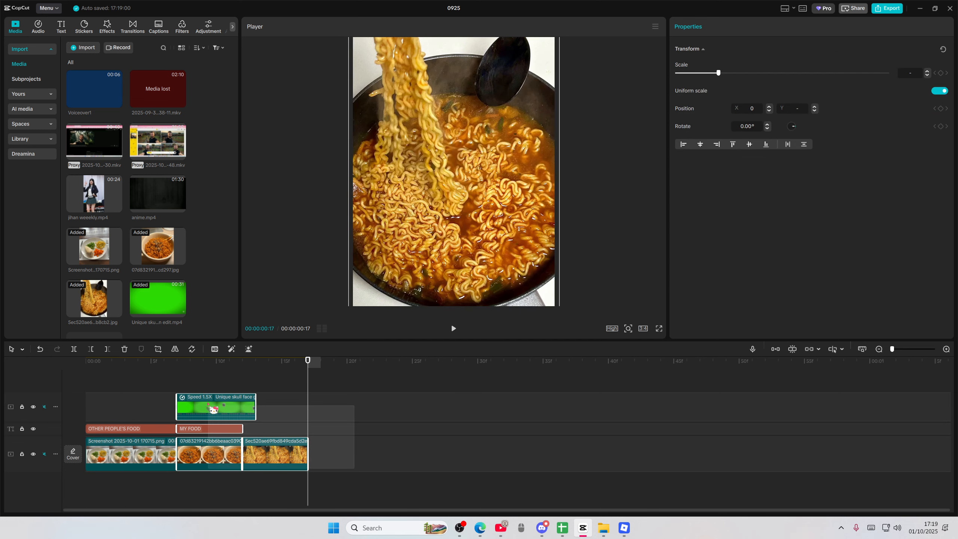
drag(240, 453, 436, 453)
drag(192, 464, 281, 453)
Step: Delete the third photo and extend the second photo and its MY FOOD title to 17 frames
click(473, 464)
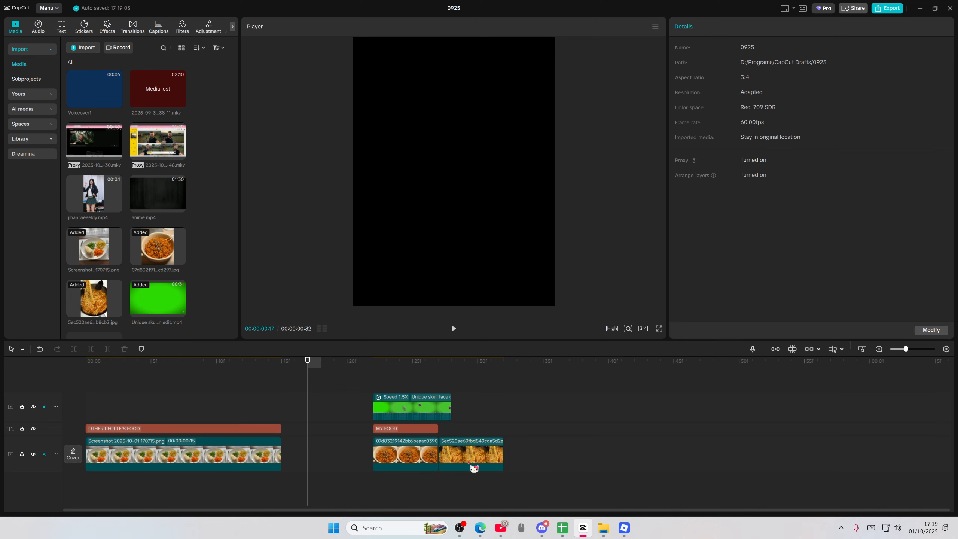
key(Delete)
drag(486, 457, 411, 401)
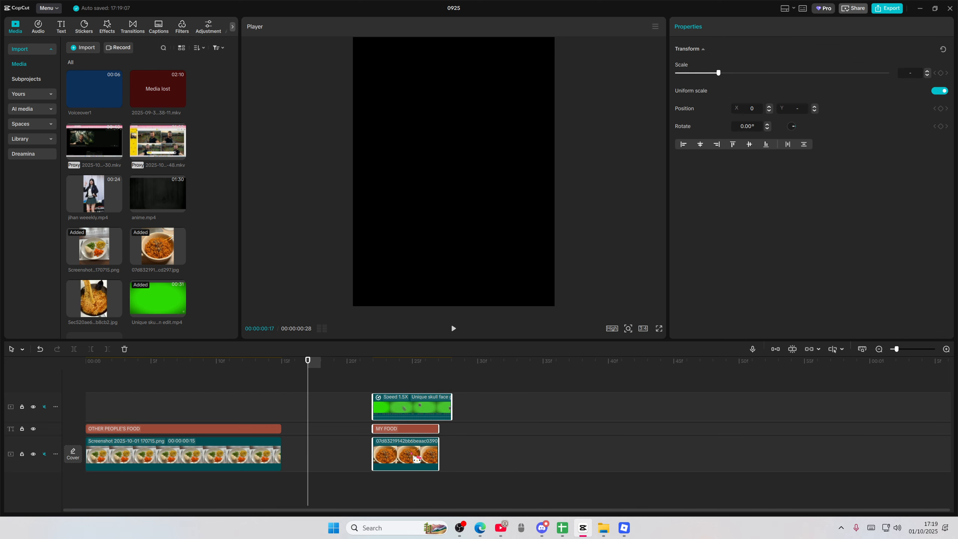
drag(412, 455, 505, 454)
click(364, 437)
click(327, 435)
drag(328, 452, 420, 452)
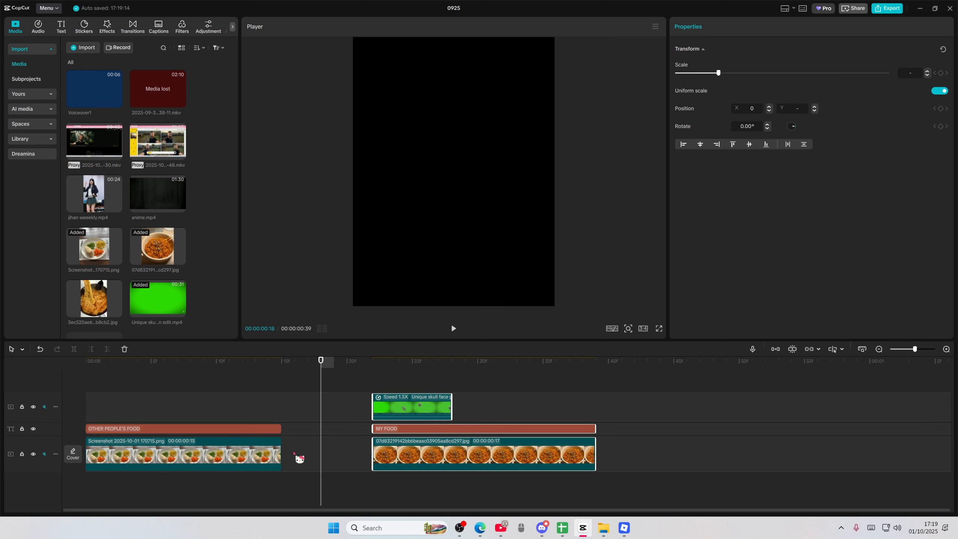
Step: Extend the first photo and its title to 18 frames, and close the gap by moving the second photo, title and skull clip together
drag(296, 455, 321, 454)
drag(650, 476, 414, 389)
drag(424, 457, 377, 462)
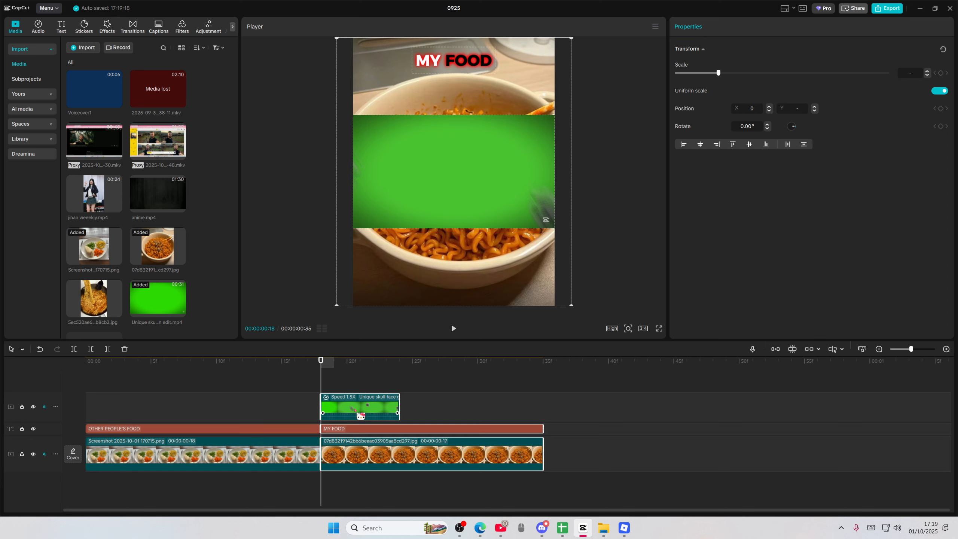
Step: Set the skull clip's speed to 1.00x and shorten the second photo and MY FOOD title to end with it
click(738, 26)
drag(754, 87, 791, 90)
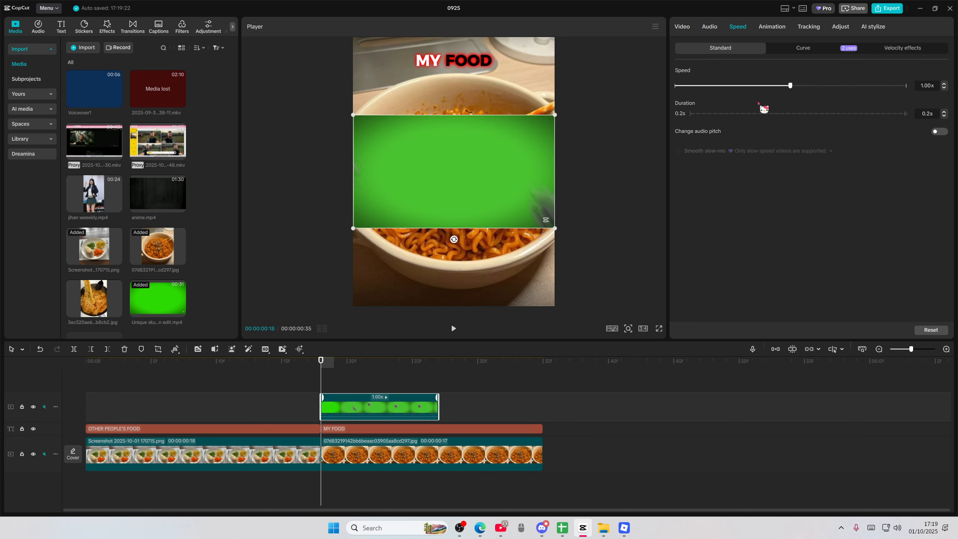
drag(564, 462, 438, 459)
Step: Apply a chroma key to the skull clip, sampling its green background and setting the intensity to 45
click(374, 384)
click(387, 415)
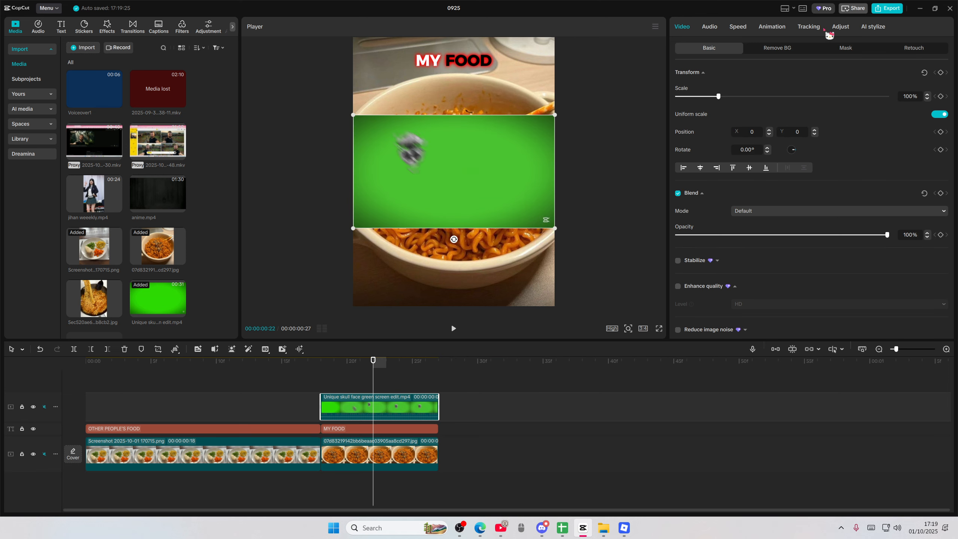
click(778, 49)
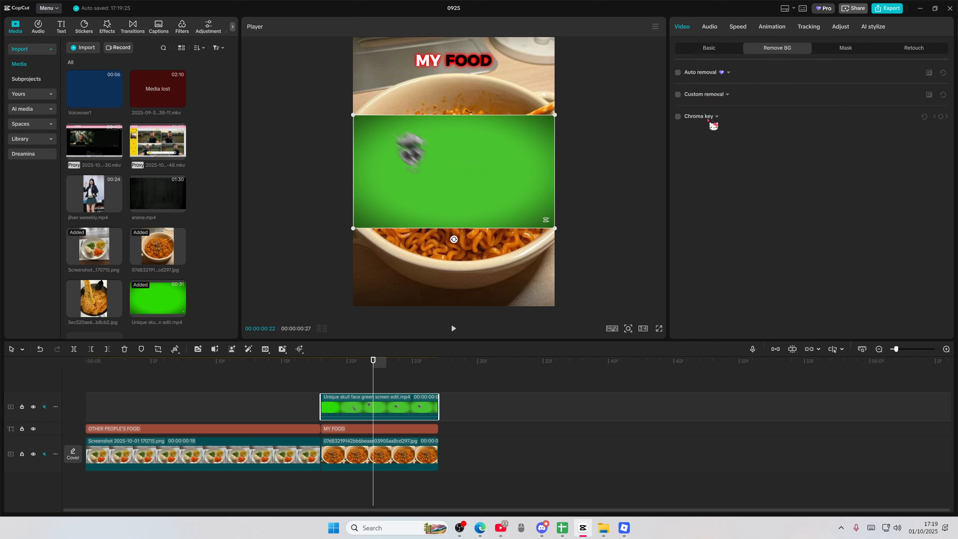
click(678, 117)
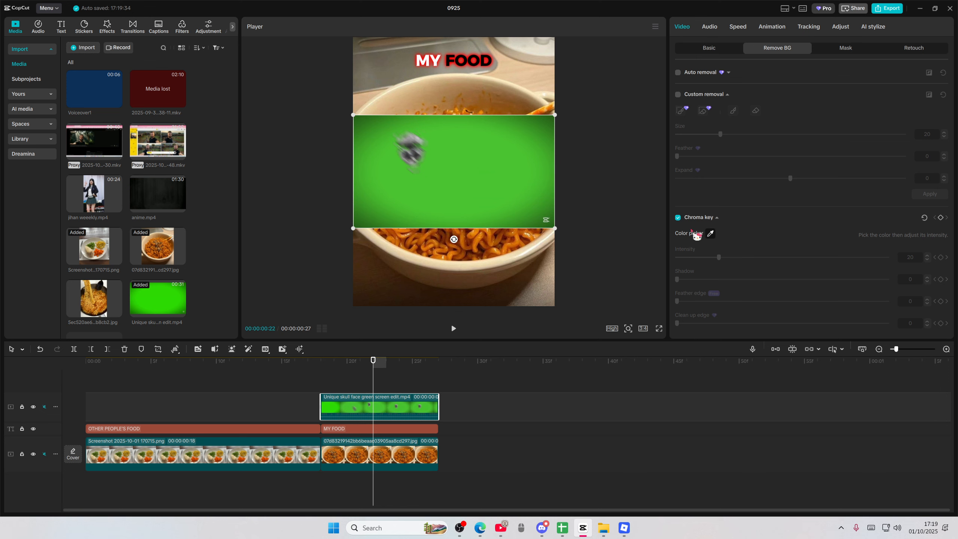
click(470, 183)
drag(719, 261, 770, 276)
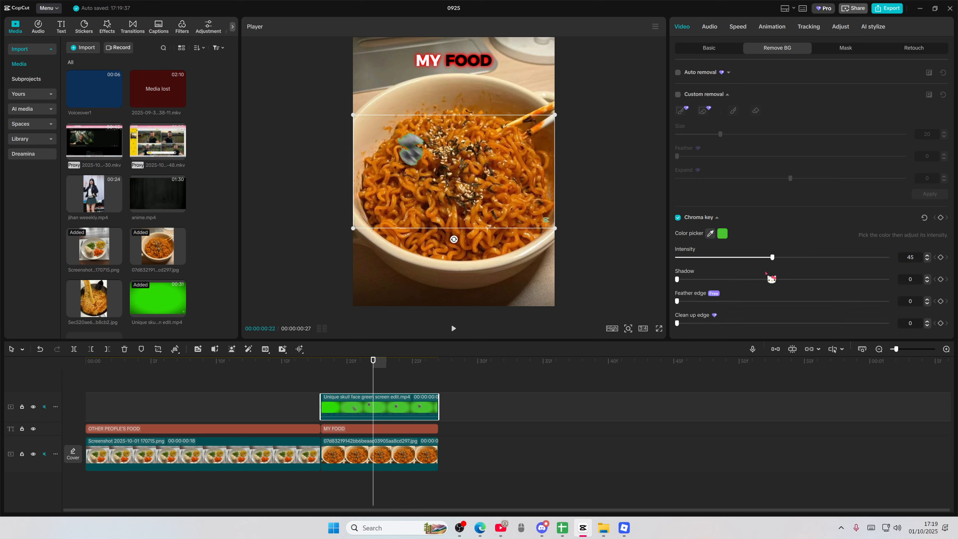
Step: Scale the skull overlay to 224% and reposition it to X -618, Y 217, centring the skull over the noodles
click(360, 387)
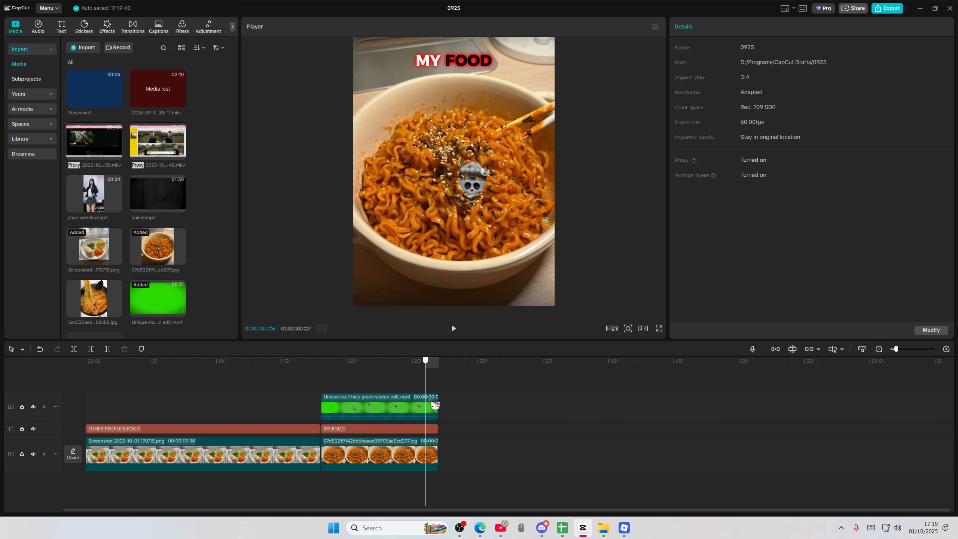
click(422, 411)
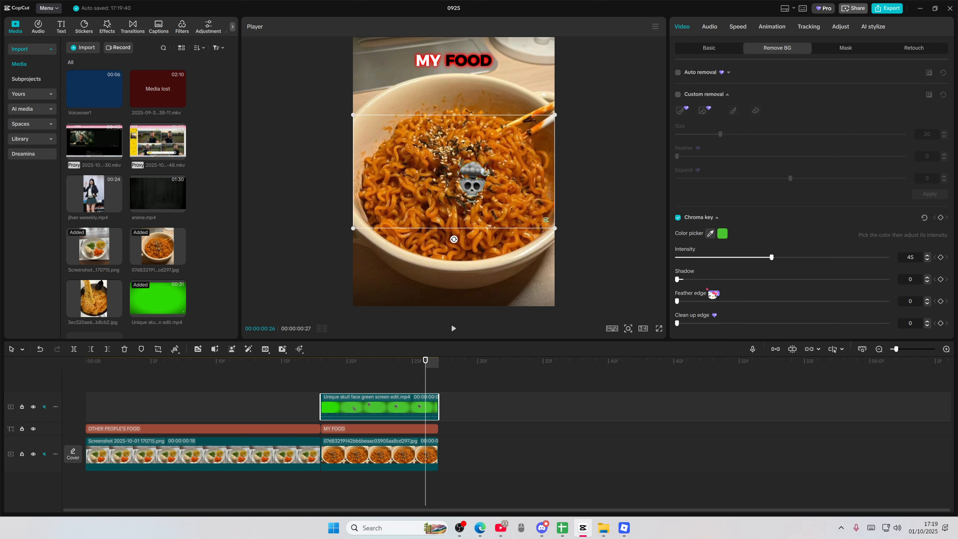
mouse_move(712, 295)
mouse_down()
mouse_move(734, 297)
mouse_move(712, 296)
mouse_up()
click(698, 52)
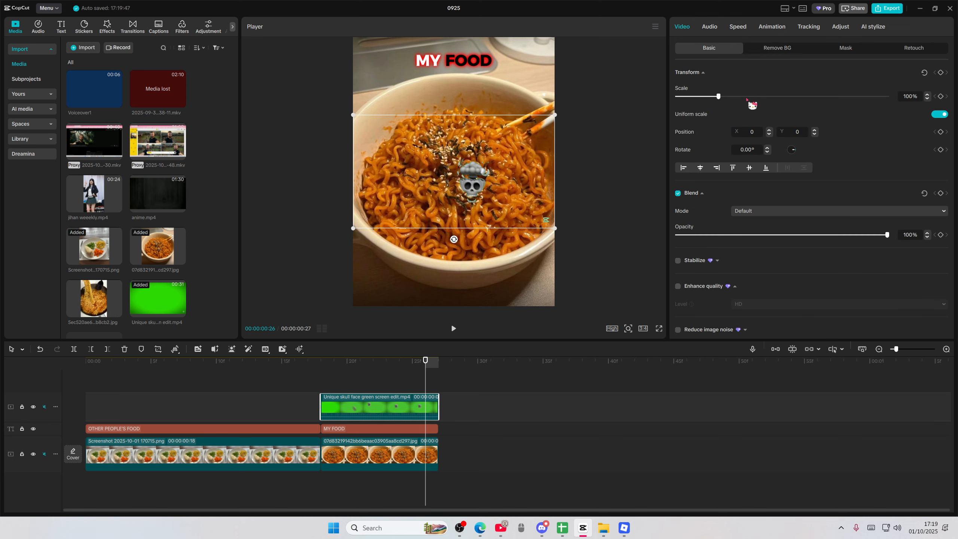
drag(718, 97, 771, 107)
drag(491, 176, 494, 174)
click(307, 384)
drag(307, 384, 422, 407)
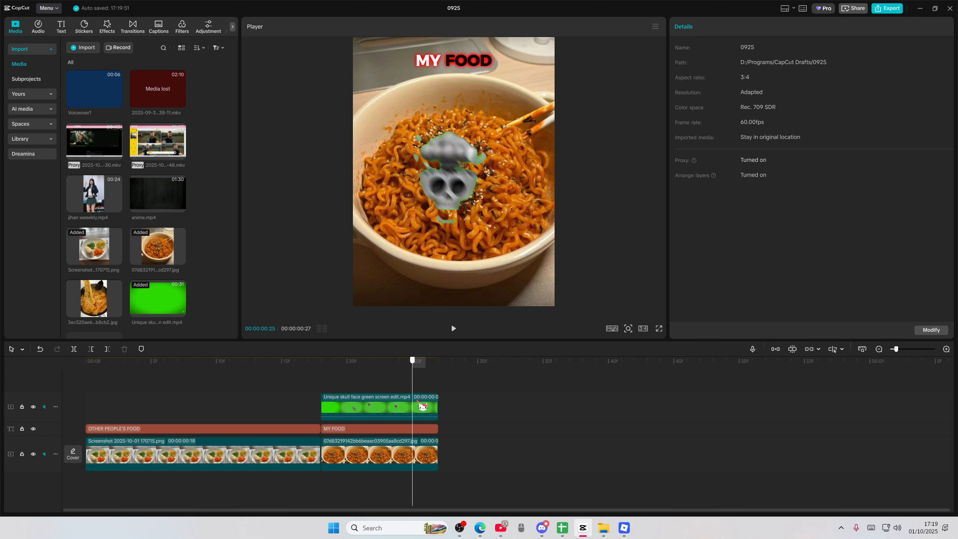
click(420, 405)
scroll(726, 237, down, 5)
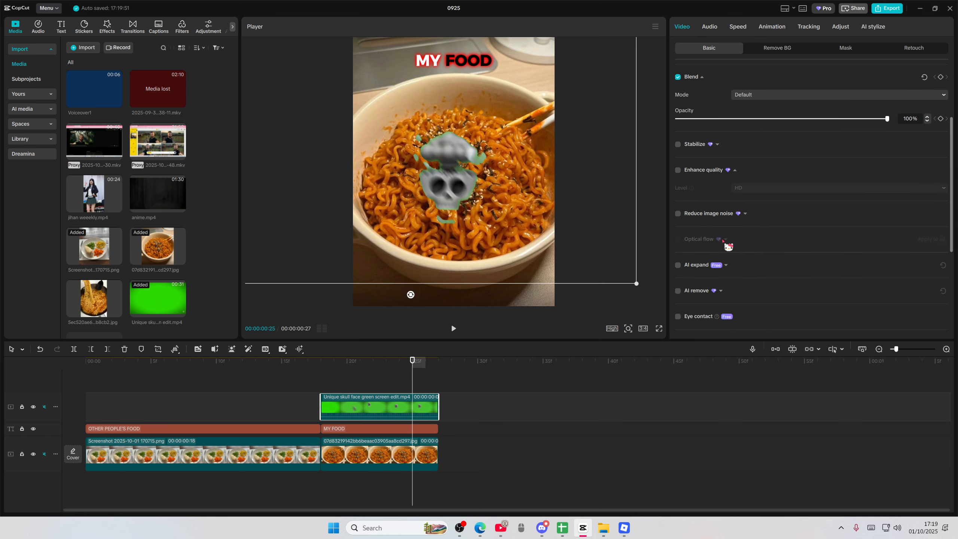
scroll(708, 171, up, 5)
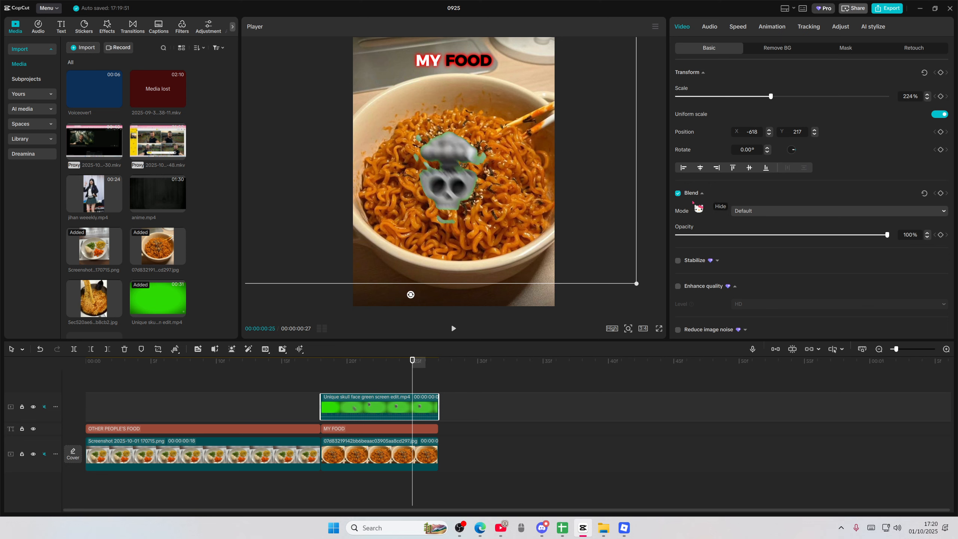
scroll(727, 198, down, 10)
Step: Apply the Swing Right In animation to the noodle photo and adjust its duration
click(334, 378)
click(321, 385)
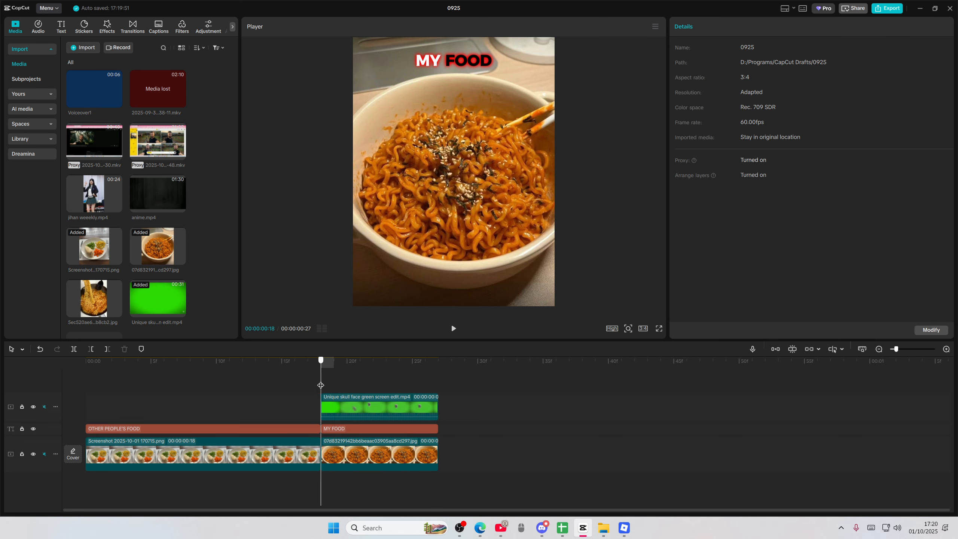
click(367, 463)
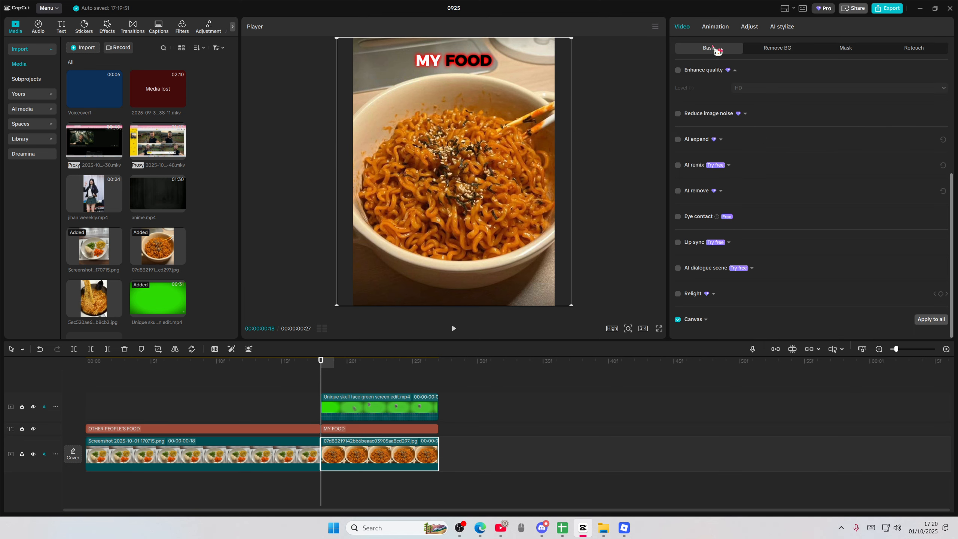
click(715, 27)
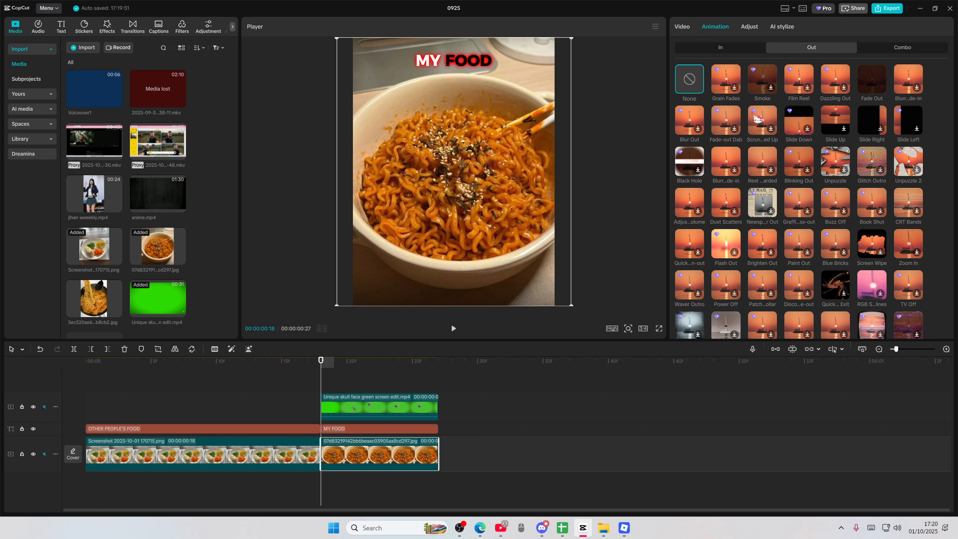
click(732, 49)
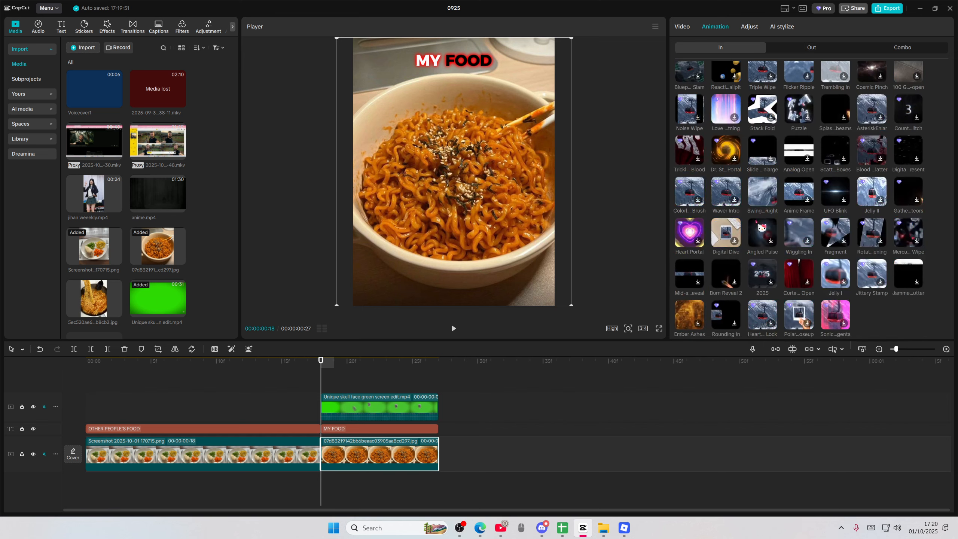
scroll(874, 205, down, 10)
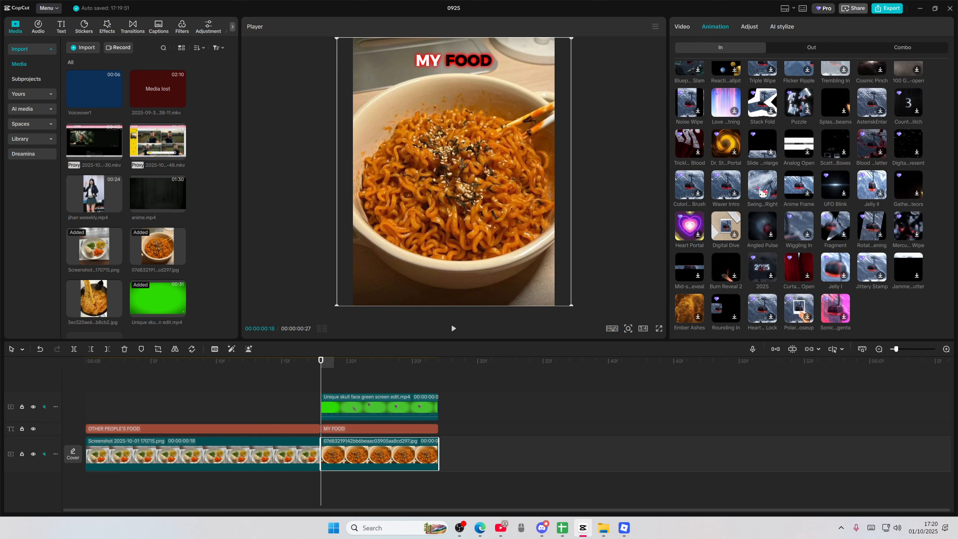
click(775, 193)
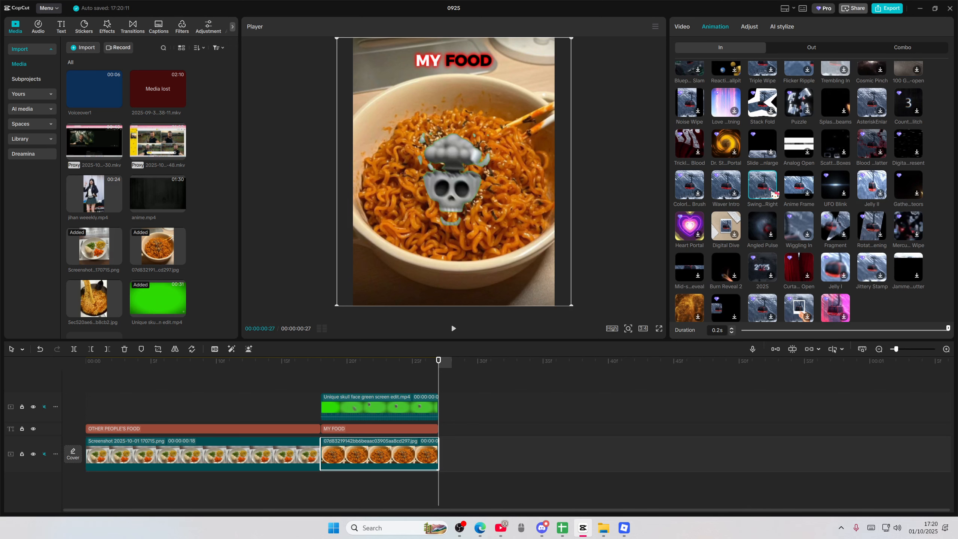
click(779, 329)
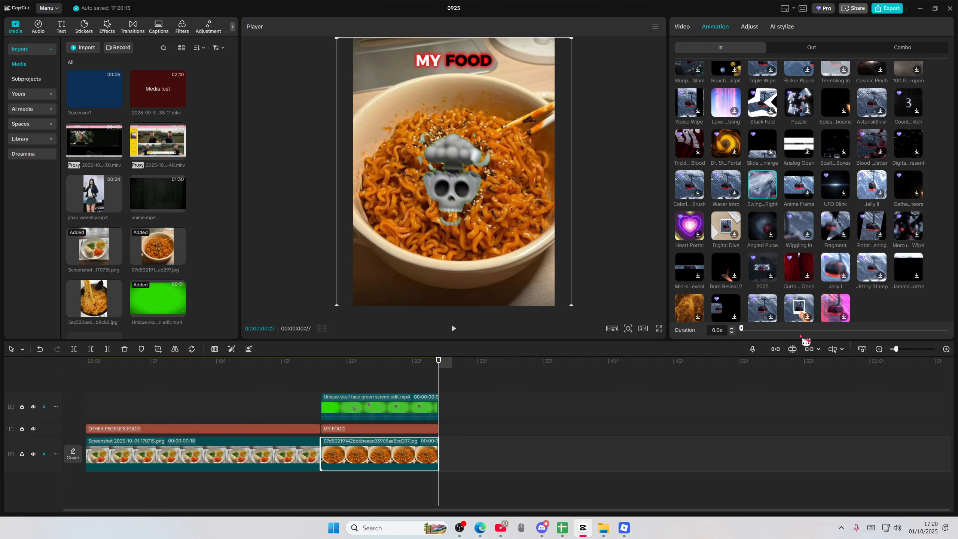
Step: Extend the noodle photo and MY FOOD title together to 14 frames, and extend the skull clip to 23 frames
ctrl+click(408, 430)
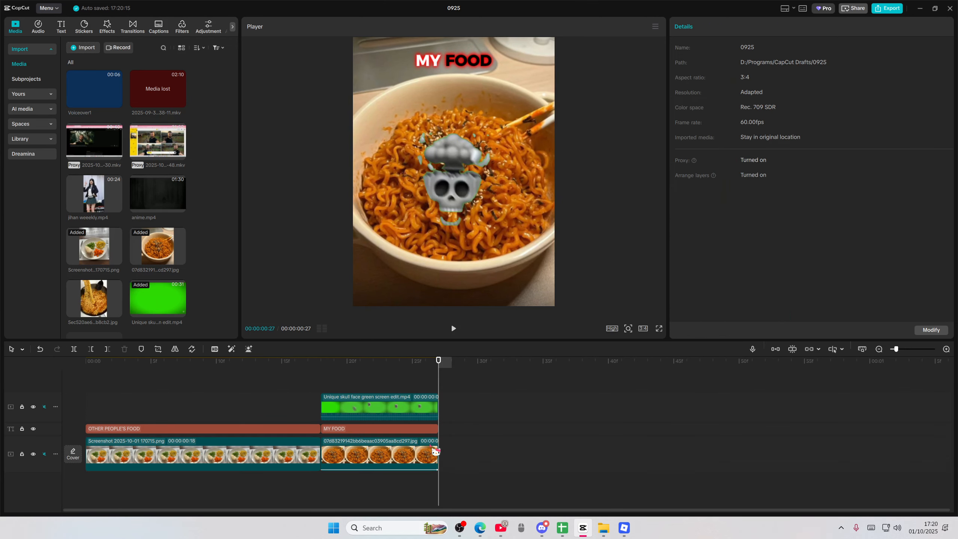
drag(437, 439, 503, 440)
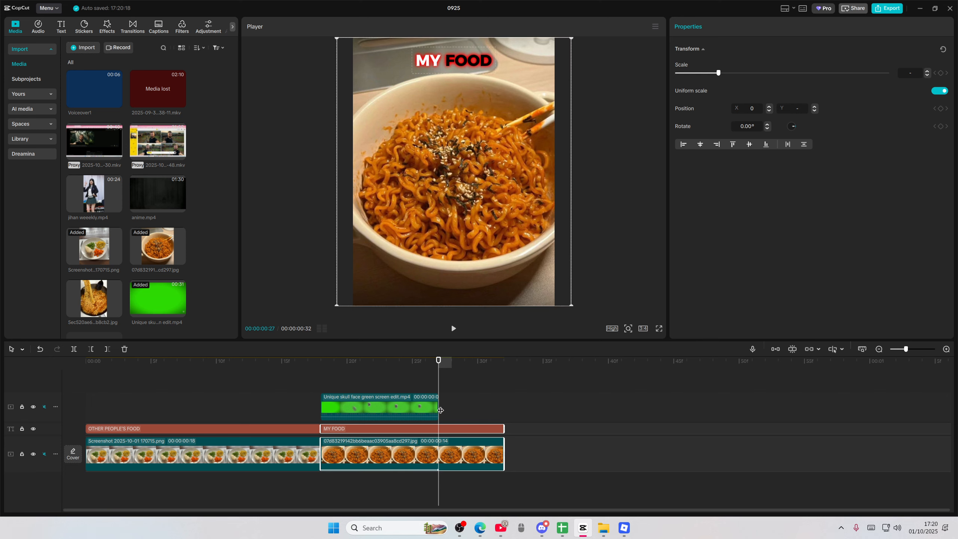
click(439, 406)
drag(438, 406, 622, 412)
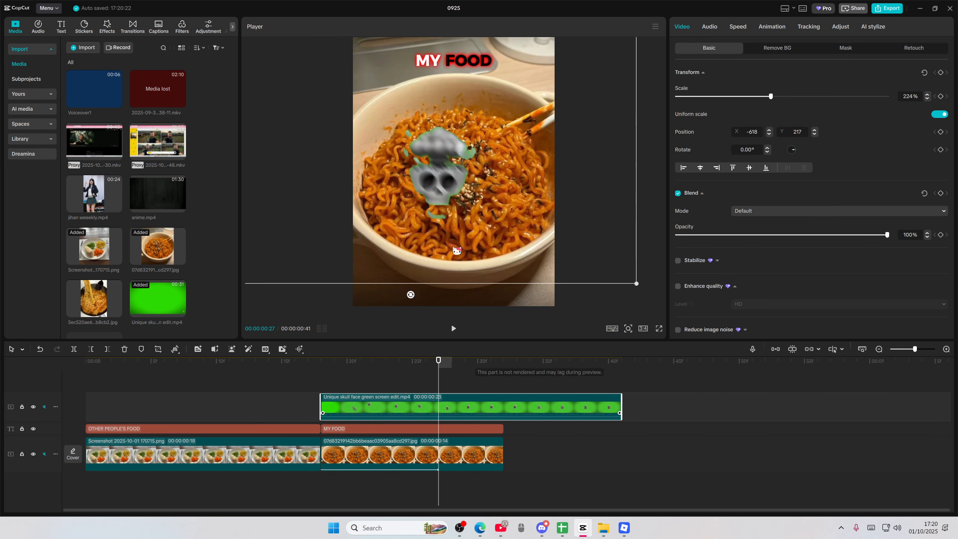
Step: Reposition the skull overlay so it sits centred in the frame at the end of its clip
drag(448, 219, 472, 236)
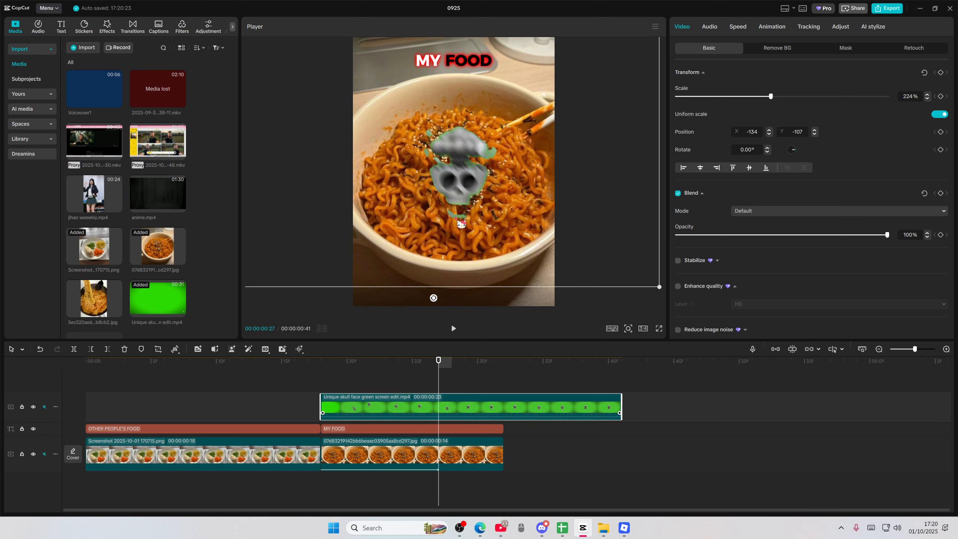
click(543, 383)
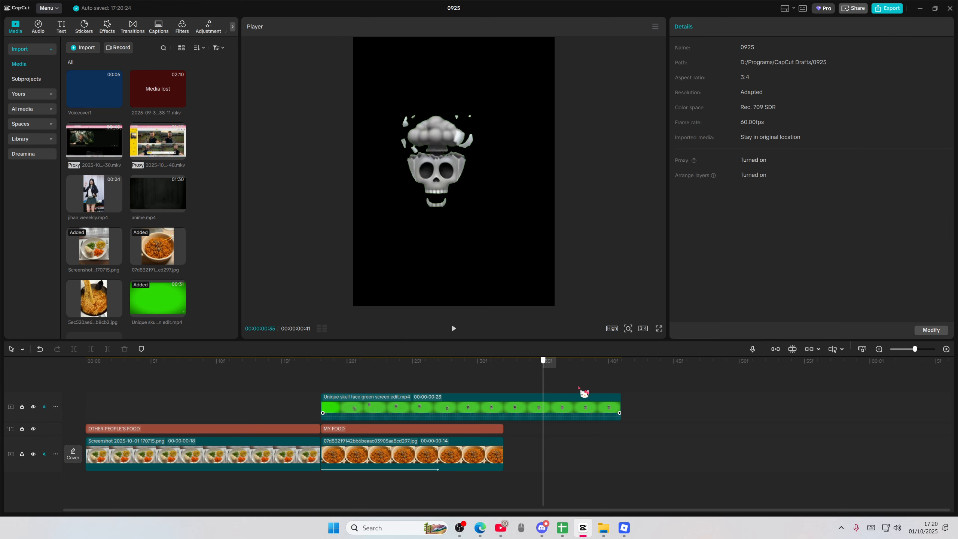
drag(580, 388, 623, 398)
drag(435, 191, 462, 210)
Step: Extend the noodle photo and MY FOOD title to 23 frames so they end with the skull clip
click(502, 446)
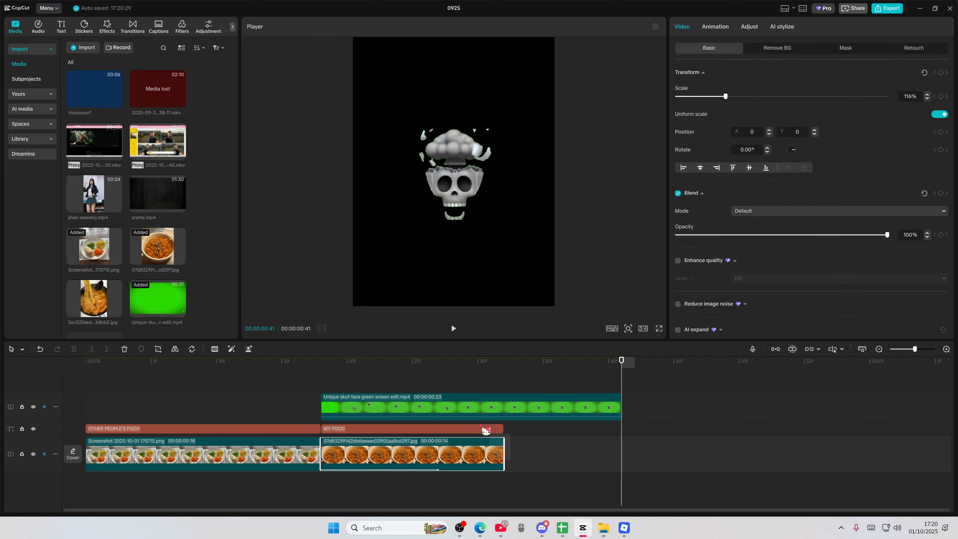
drag(481, 425, 478, 424)
drag(505, 455, 622, 454)
Step: Play back the noodle section and step through the frames around the end of the photo's animation
click(402, 387)
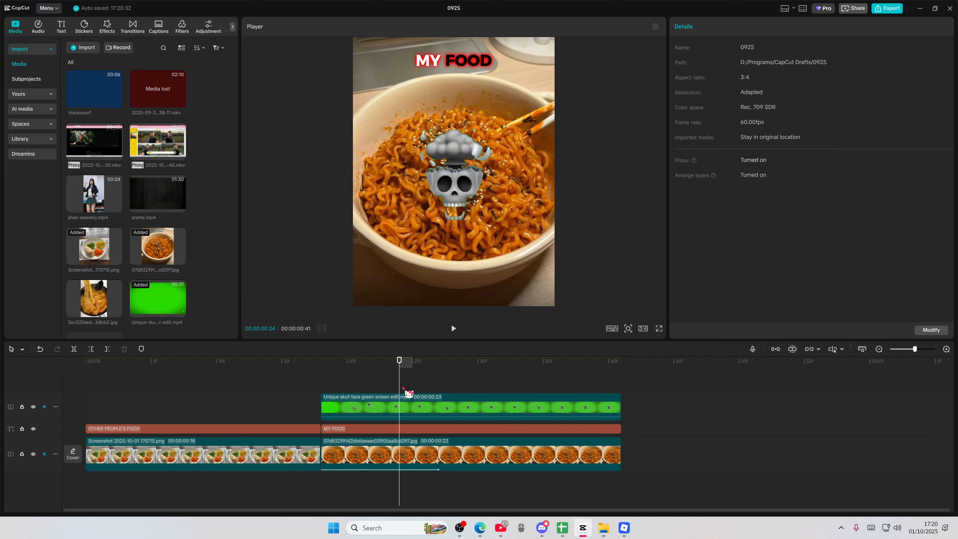
drag(400, 392, 322, 391)
key(space)
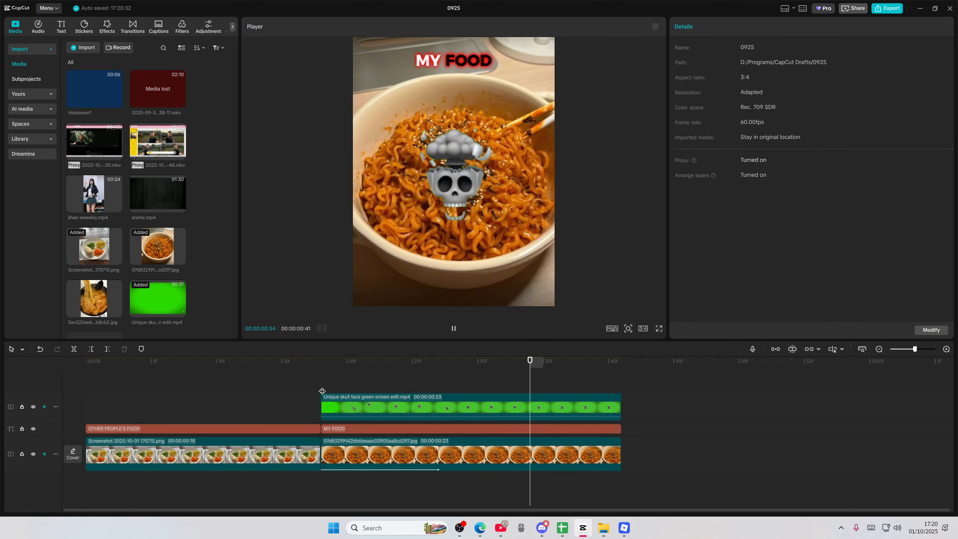
click(320, 383)
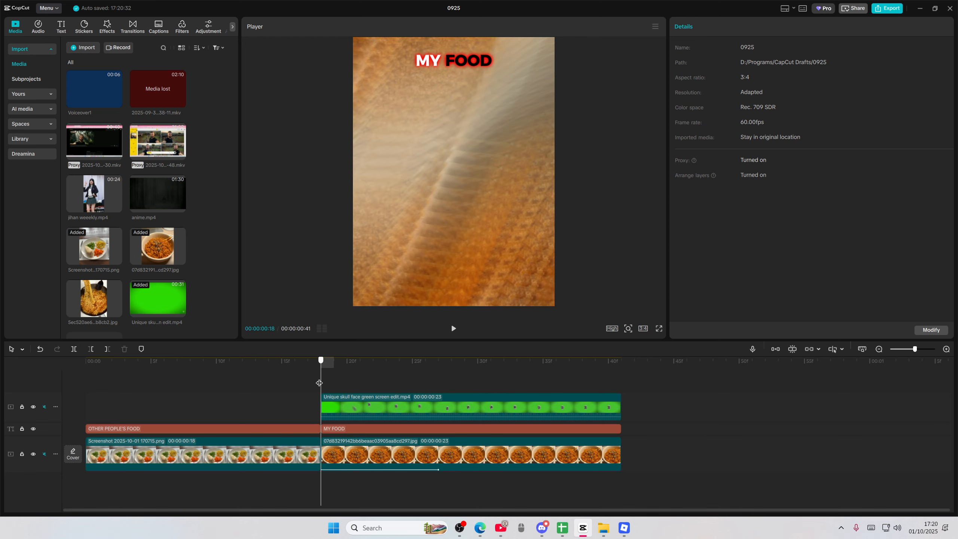
drag(319, 383, 440, 394)
key(Left)
key(Left)
key(Right)
key(Right)
key(Left)
key(Right)
key(Right)
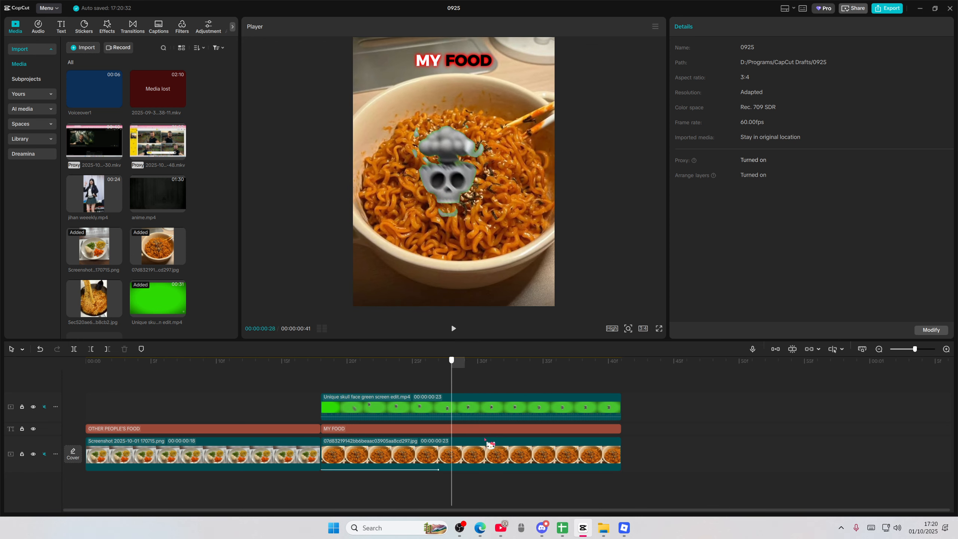
Step: Split the noodle photo at frame 37
drag(485, 440, 574, 438)
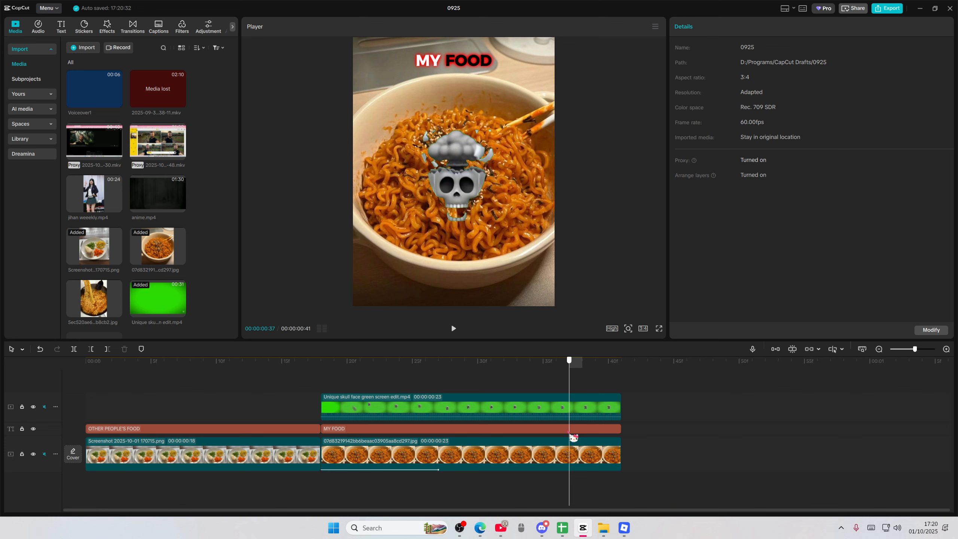
click(577, 452)
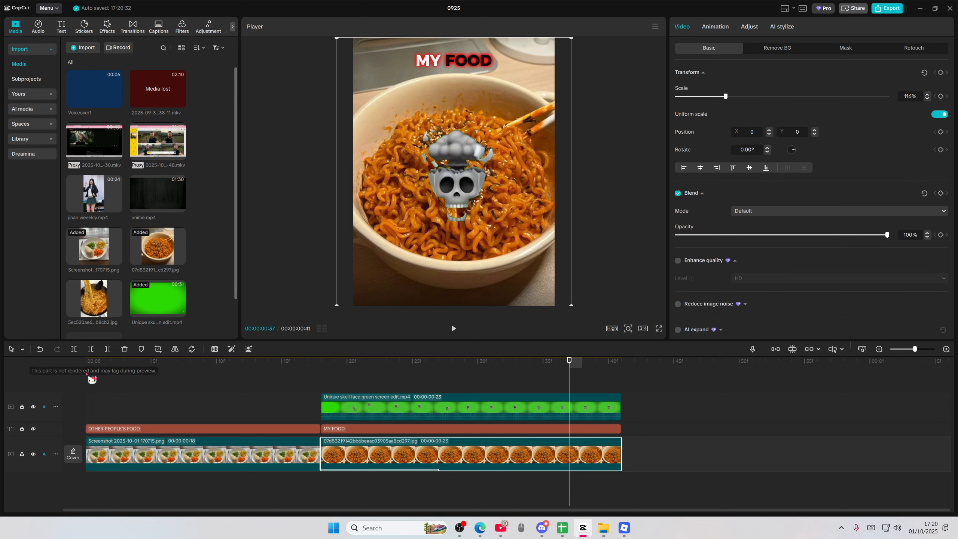
click(74, 350)
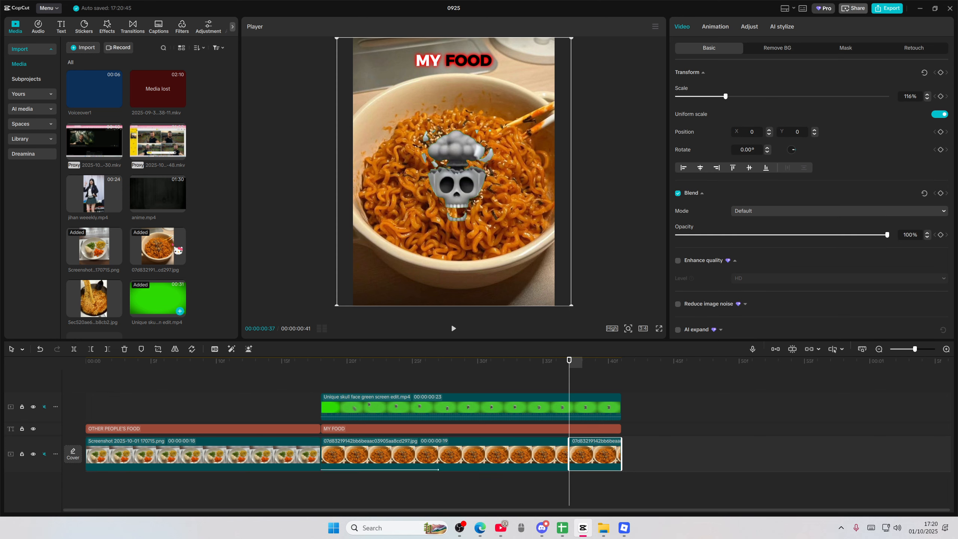
Step: Try the Hollywood Past filter on the last noodle segment and undo it
click(182, 30)
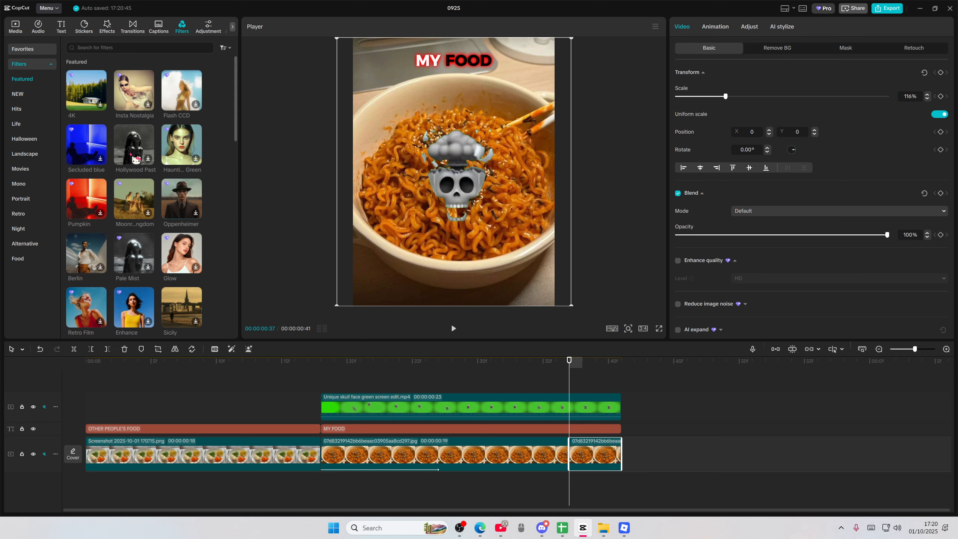
drag(136, 159, 583, 466)
drag(581, 393, 582, 393)
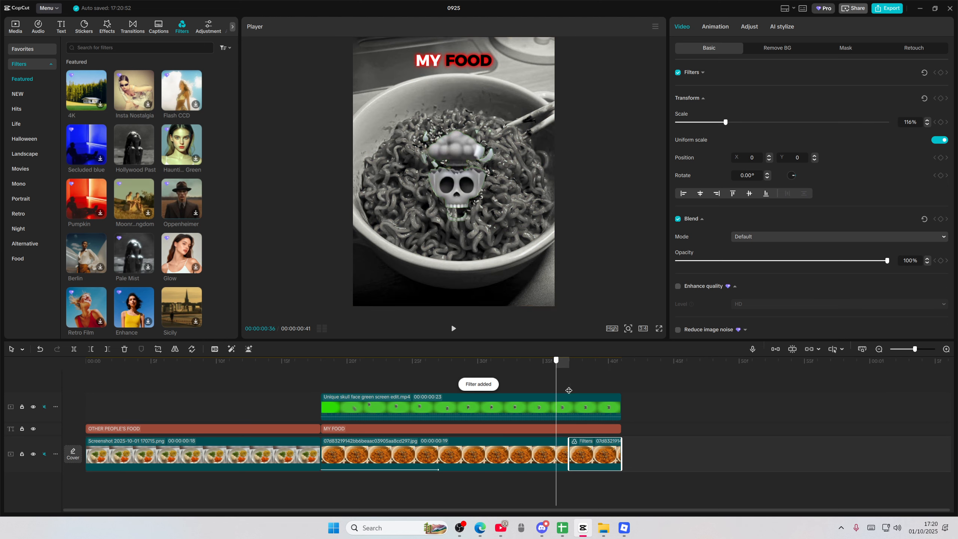
key(ctrl+z)
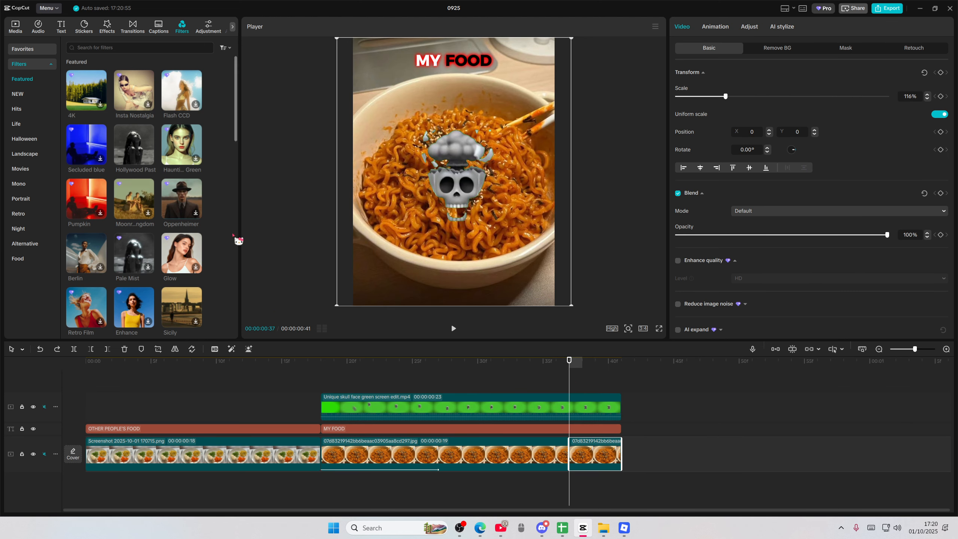
Step: Turn the last noodle segment black and white by setting its saturation to -50
click(750, 27)
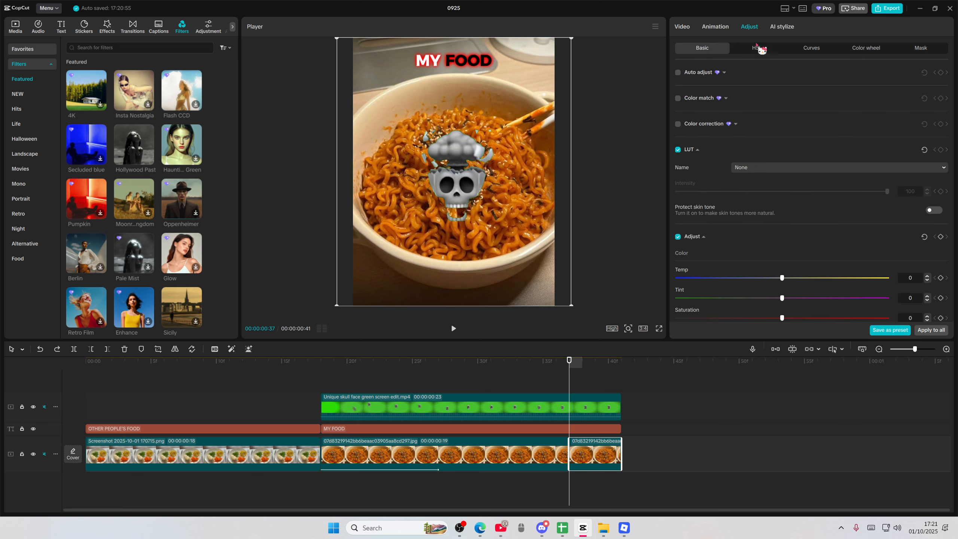
scroll(740, 267, down, 1)
drag(781, 283, 673, 292)
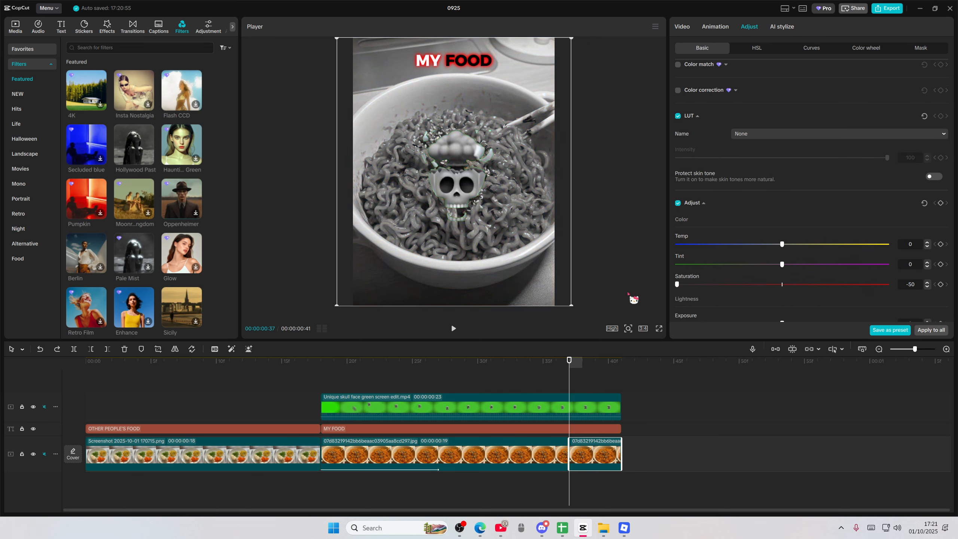
click(530, 383)
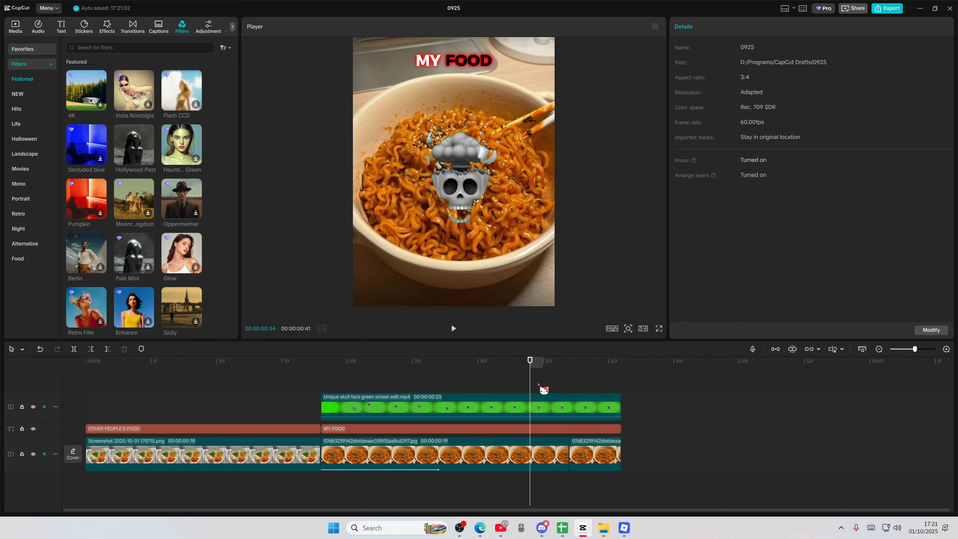
drag(532, 388, 579, 391)
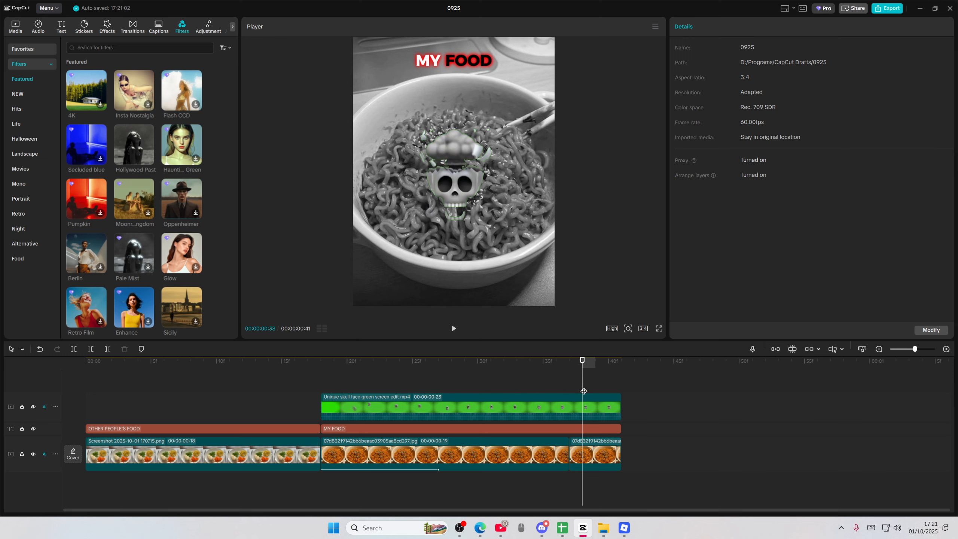
Step: Darken the last noodle segment slightly by lowering its exposure
click(596, 453)
scroll(749, 258, down, 3)
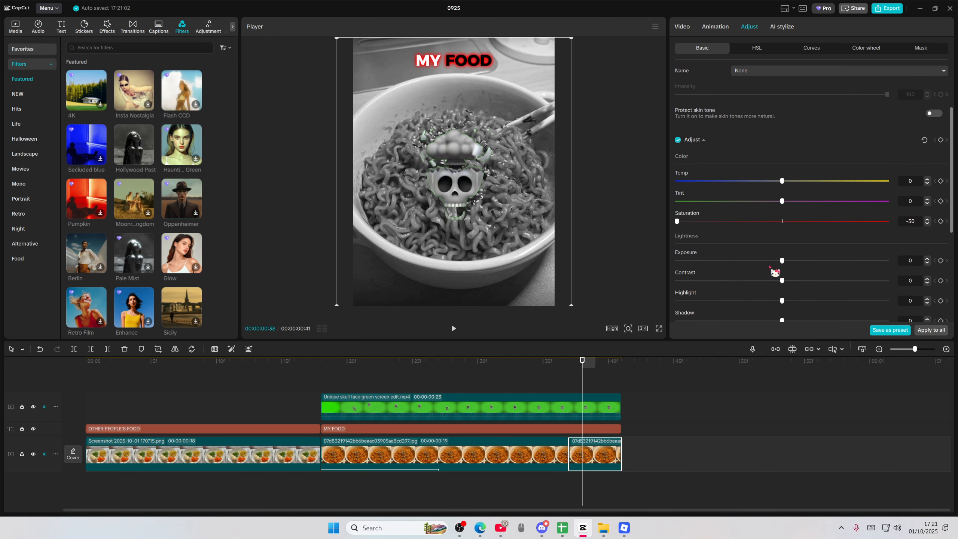
drag(781, 263, 715, 269)
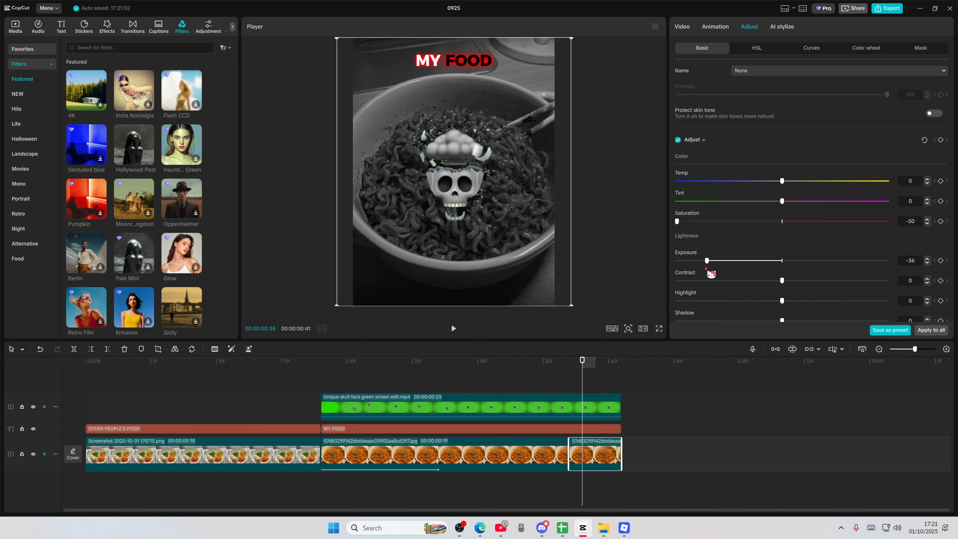
drag(706, 262, 748, 272)
Step: Play back the edit from near its beginning to check the timing of both food scenes
click(458, 385)
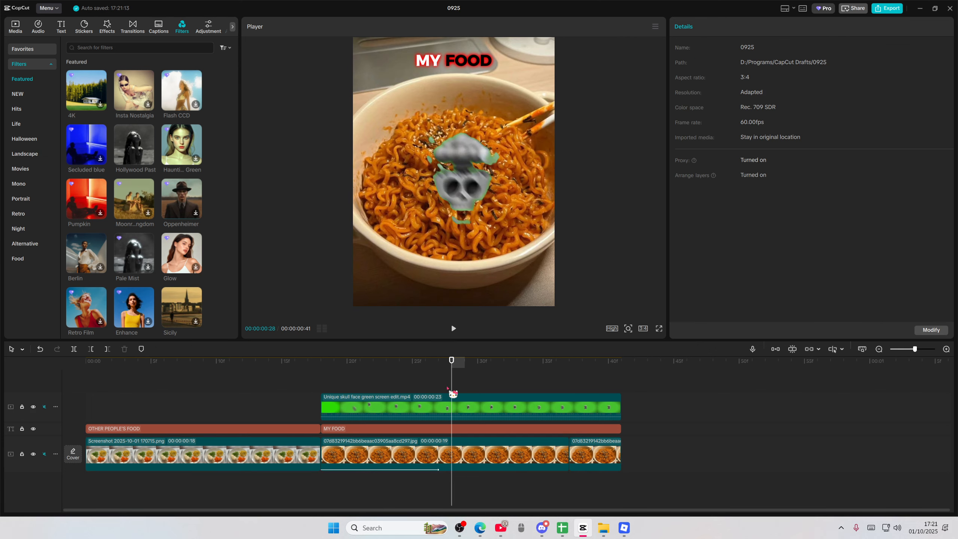
click(557, 390)
drag(574, 391, 99, 358)
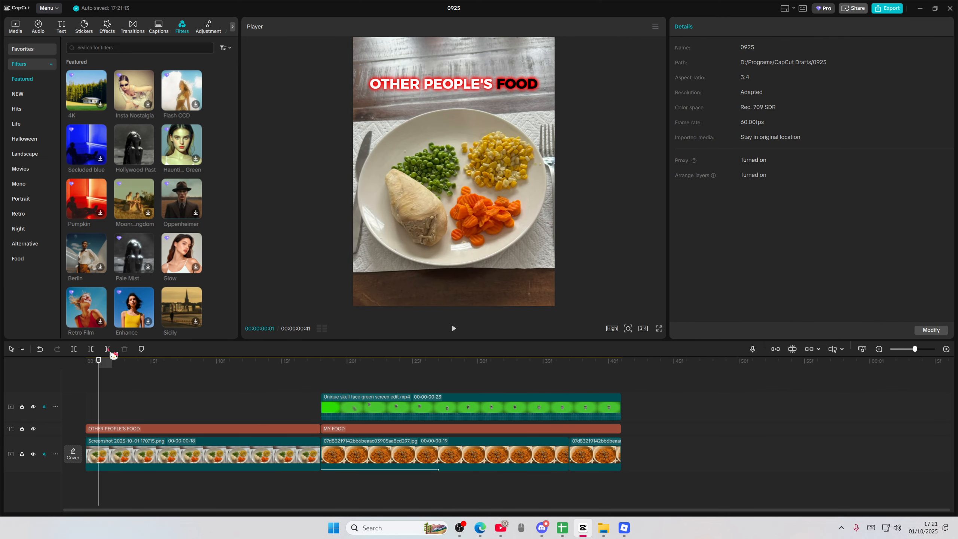
key(space)
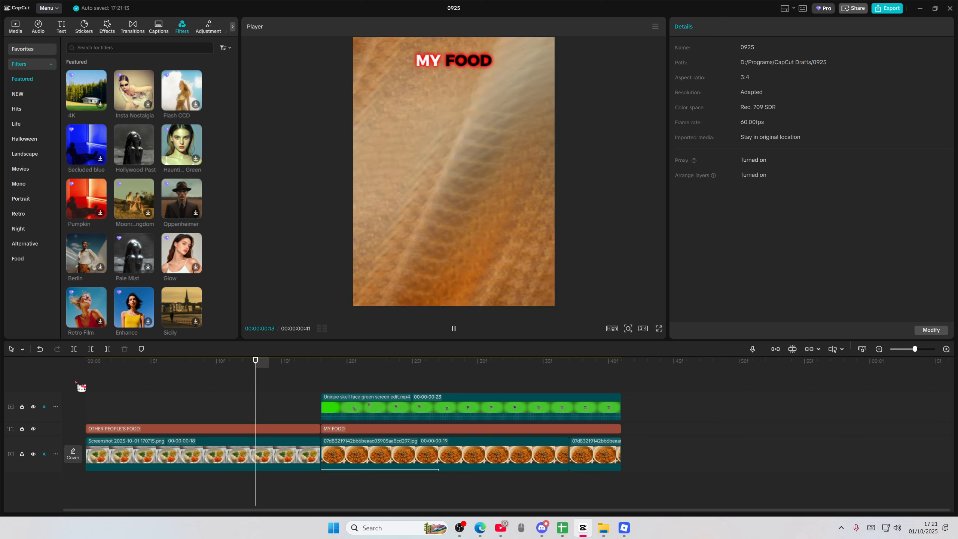
click(222, 385)
drag(218, 387, 138, 396)
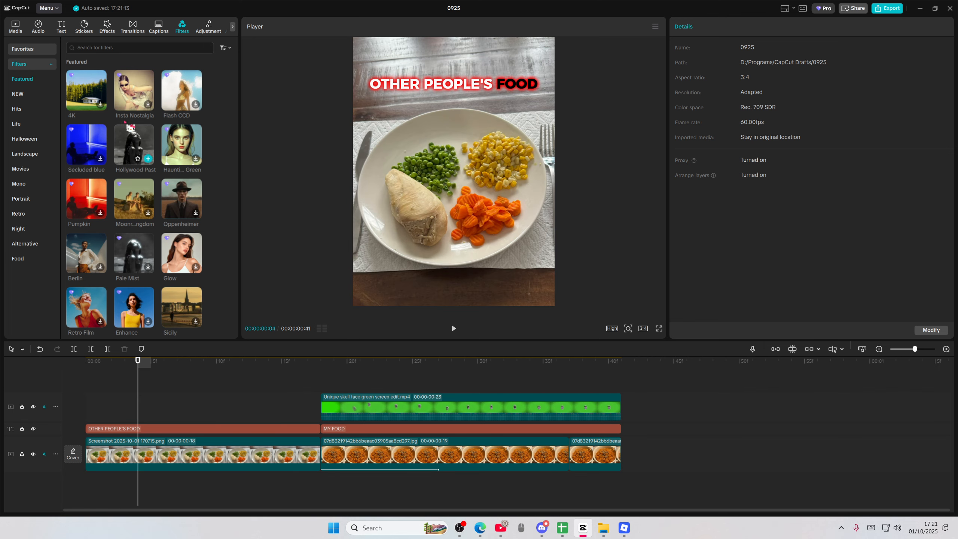
key(space)
Step: Move both noodle segments, the MY FOOD title and the skull clip together so they start at frame 35
drag(268, 385, 279, 487)
drag(335, 367, 581, 469)
drag(439, 374, 585, 483)
drag(572, 458, 795, 455)
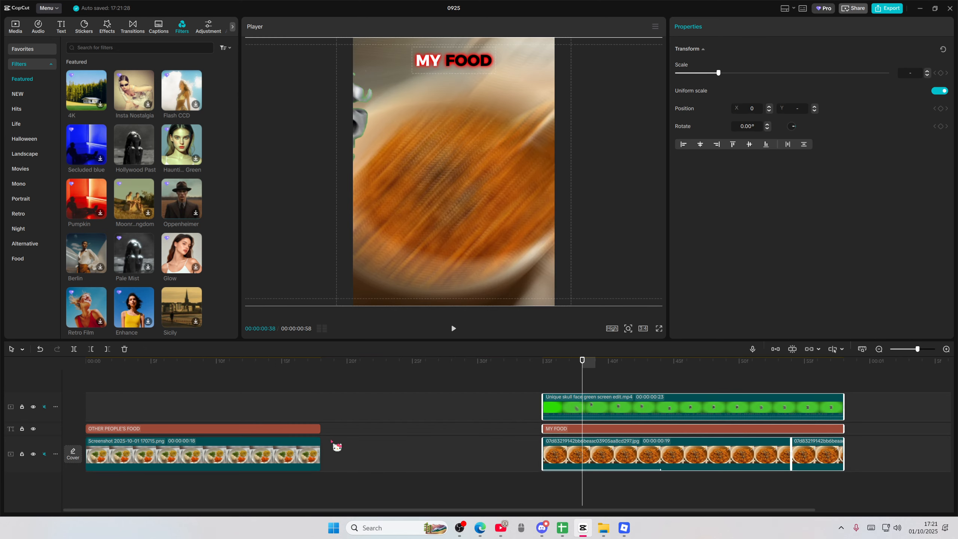
Step: Extend the first photo and the OTHER PEOPLE'S FOOD title to 35 frames, closing the gap before the noodle scene
drag(359, 470, 282, 414)
drag(317, 449, 543, 451)
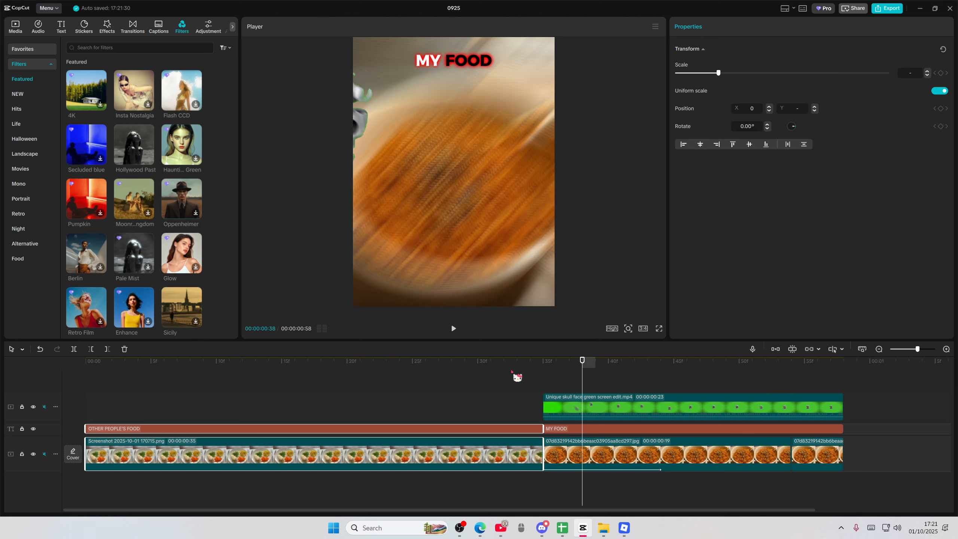
click(518, 376)
Step: Extend the last noodle segment, MY FOOD title and skull clip together to end at 00:00:01:09, and play back the edit
click(879, 351)
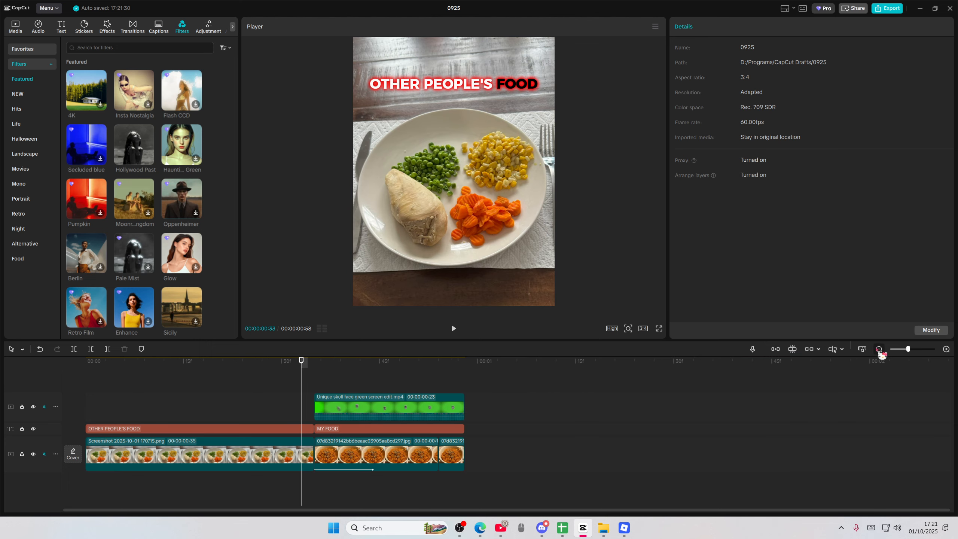
click(456, 463)
drag(483, 462, 536, 431)
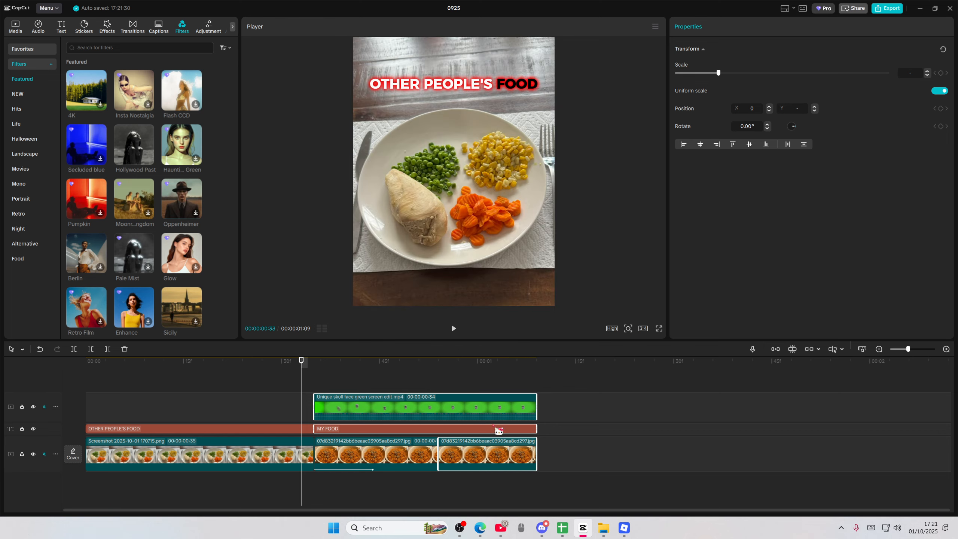
click(401, 385)
click(105, 371)
key(space)
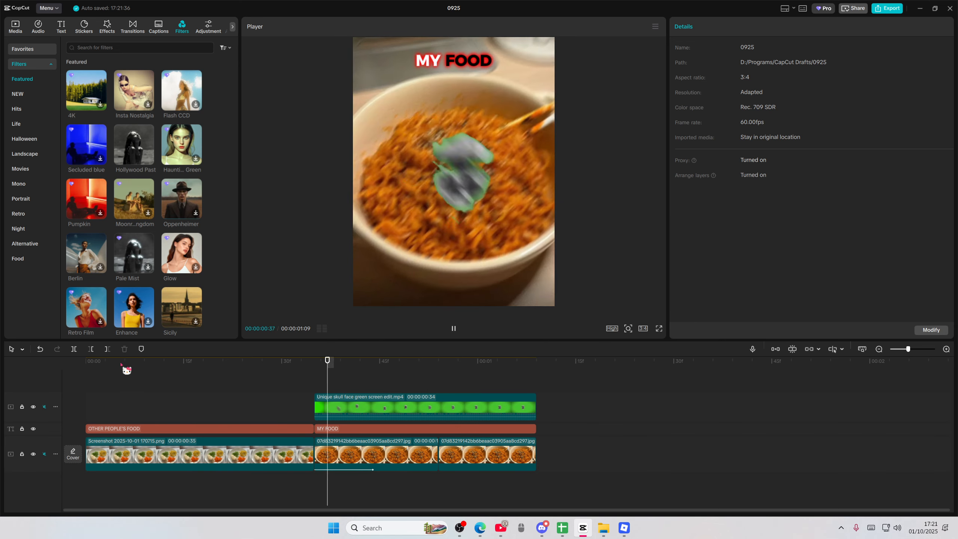